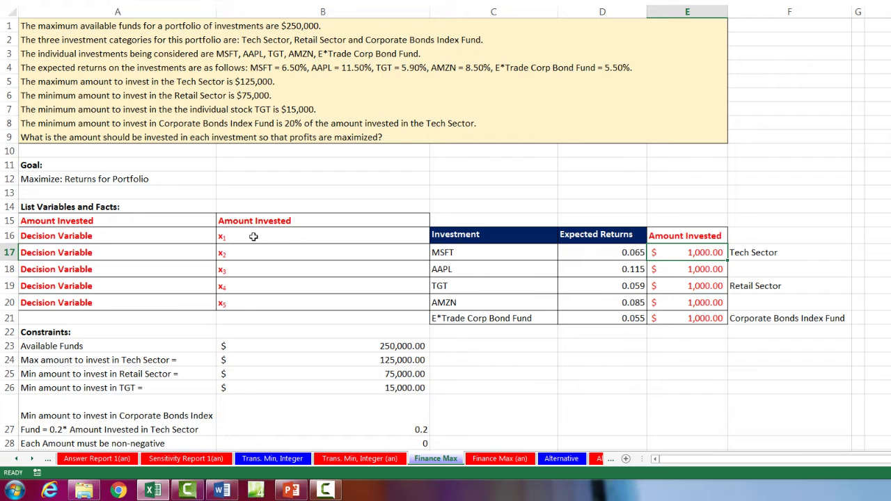
Move the investment table and its sector labels up one row so the block starts at C15, beside the decision variables
left_click_drag(448, 246, 456, 315)
left_click_drag(447, 234, 754, 308)
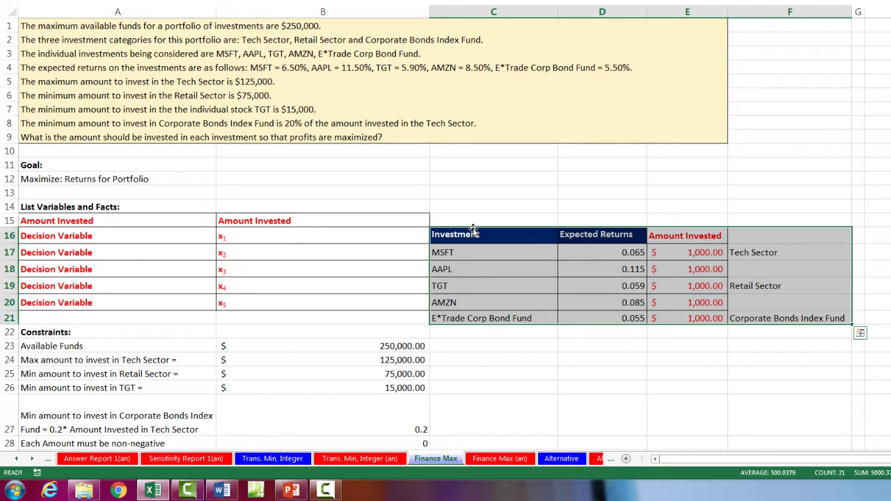
left_click_drag(472, 230, 465, 303)
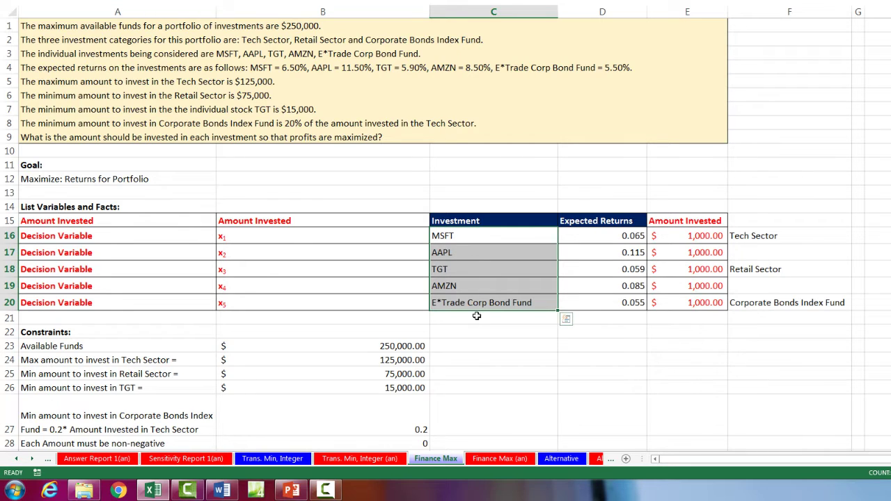
Examine the decision variables x1 to x5 alongside the Amount Invested and Expected Returns values in rows 16 to 20
left_click(252, 236)
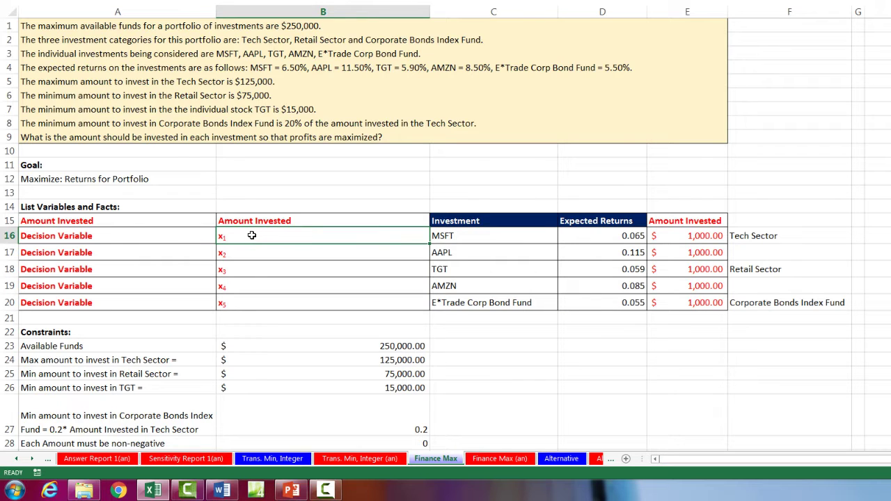
left_click_drag(252, 236, 252, 305)
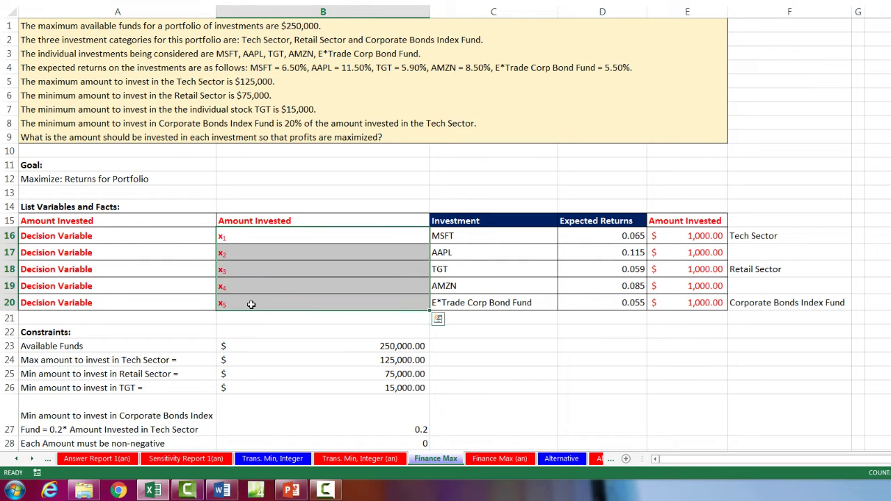
left_click_drag(687, 236, 692, 300)
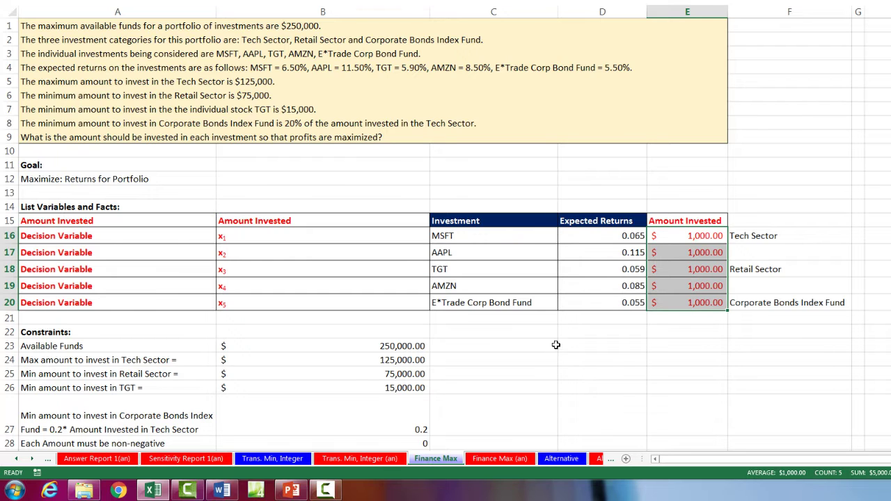
left_click_drag(601, 235, 606, 304)
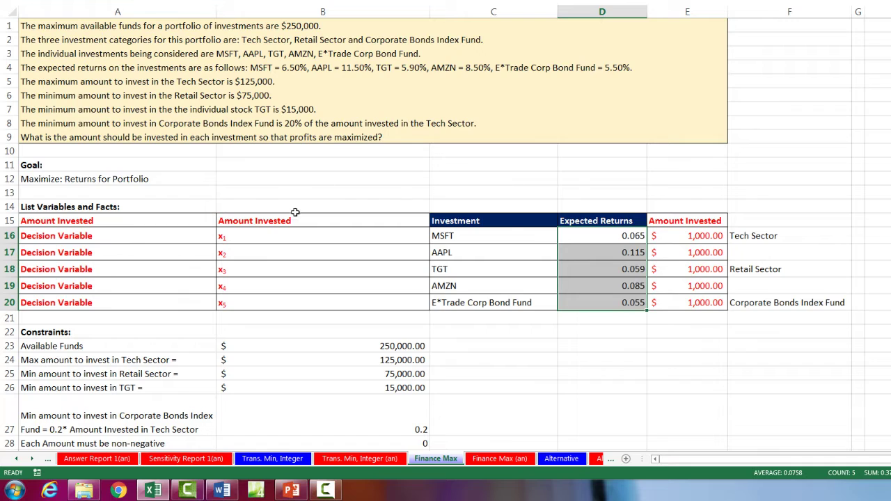
Review the constraint values in rows 23 to 28, from Available Funds through the non-negativity requirement
left_click(327, 355)
left_click(331, 351)
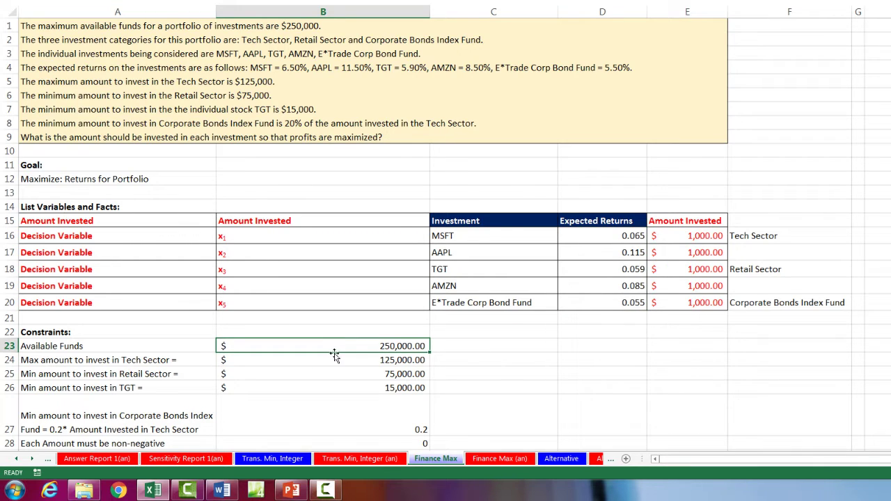
left_click(350, 358)
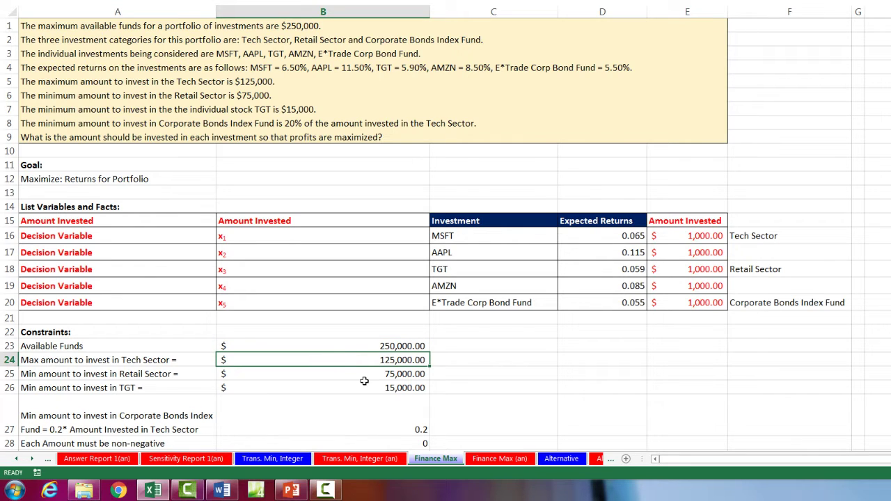
left_click(369, 374)
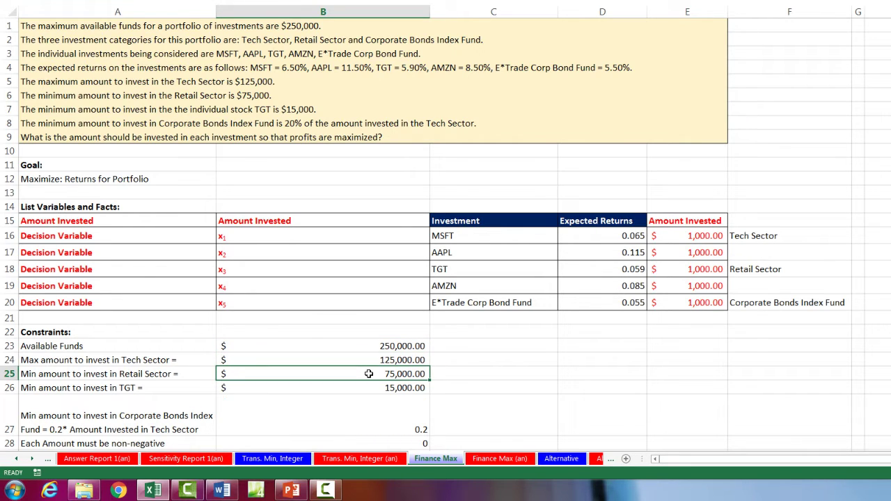
left_click(379, 391)
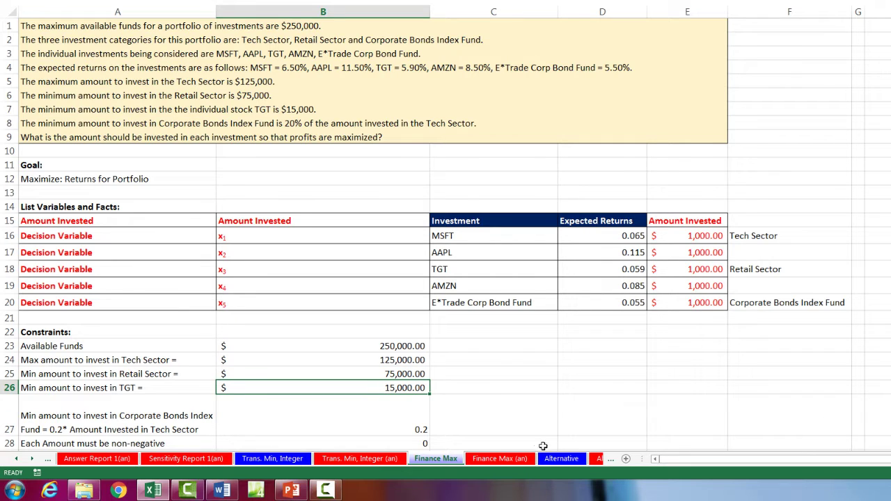
scroll(450, 412, "down", 1)
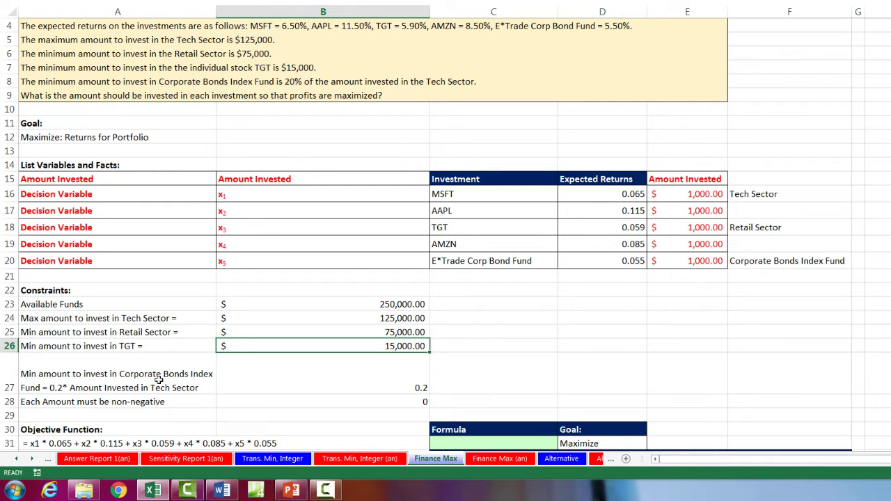
left_click(280, 403)
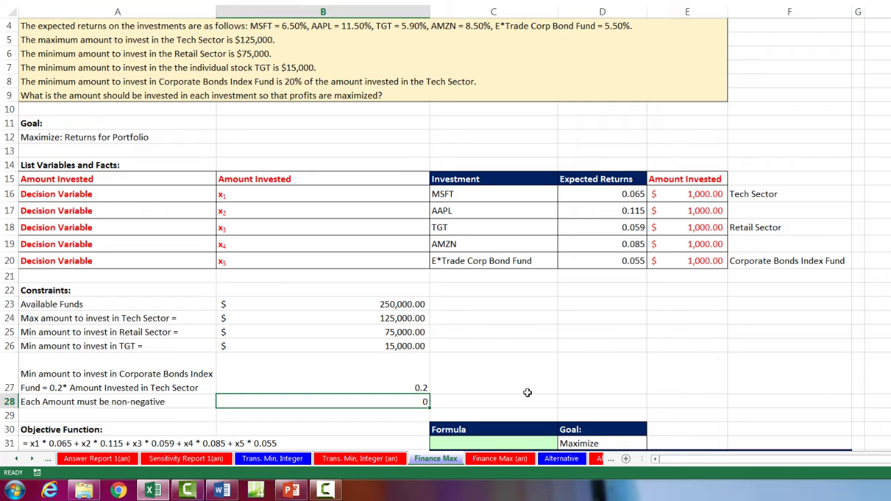
left_click_drag(173, 397, 292, 403)
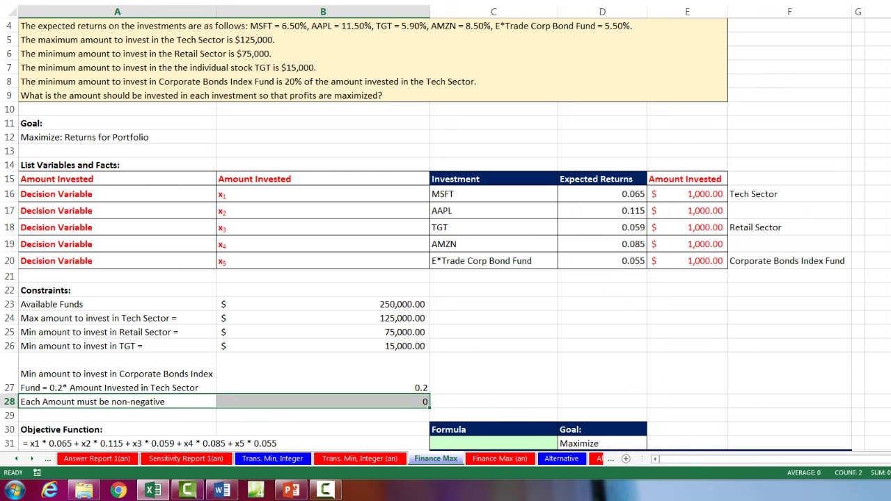
Examine the objective function against the expected returns and amounts invested, and the layout of the formula and constraint cells beside it
scroll(119, 306, "down", 3)
left_click(120, 306)
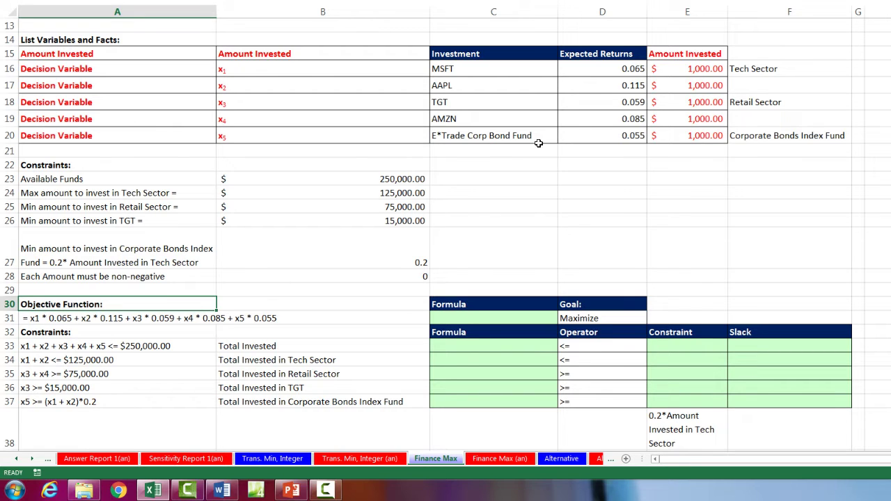
left_click_drag(634, 68, 636, 135)
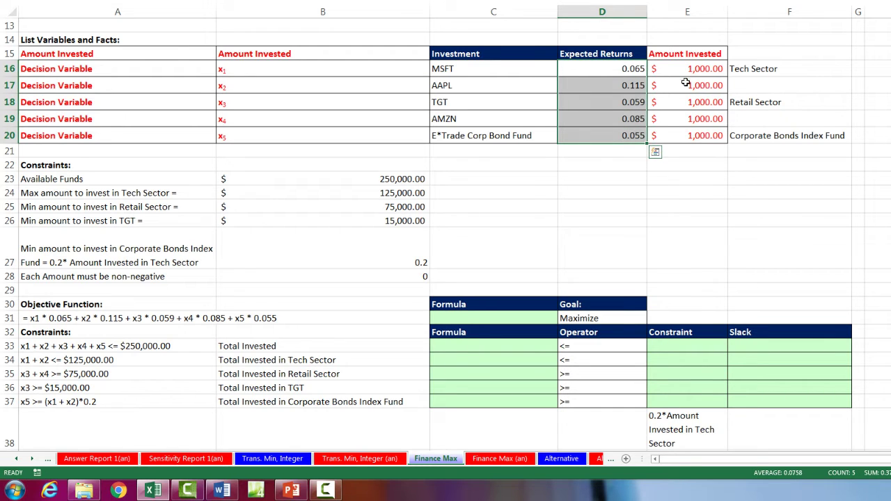
left_click_drag(690, 68, 691, 137)
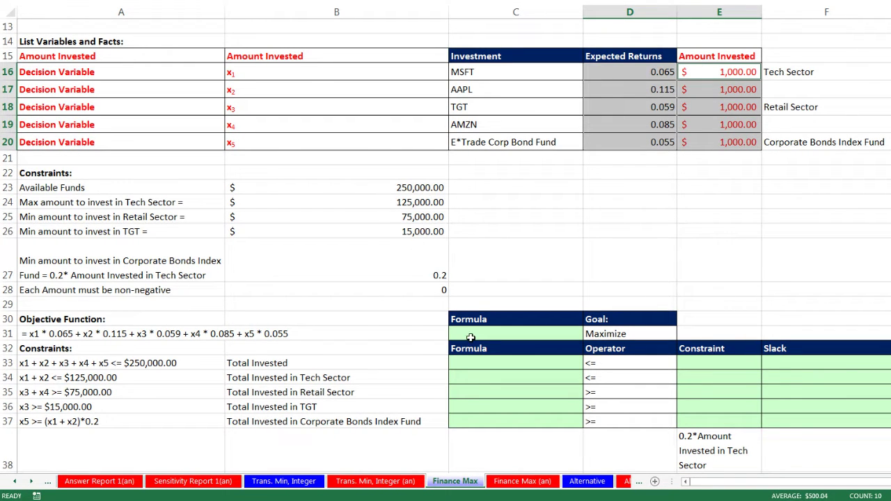
left_click(493, 333)
left_click(631, 336)
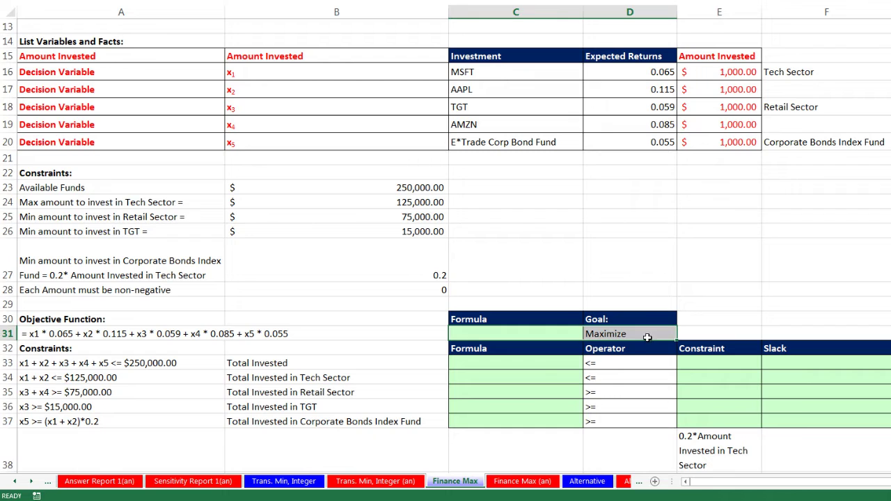
left_click_drag(533, 364, 836, 423)
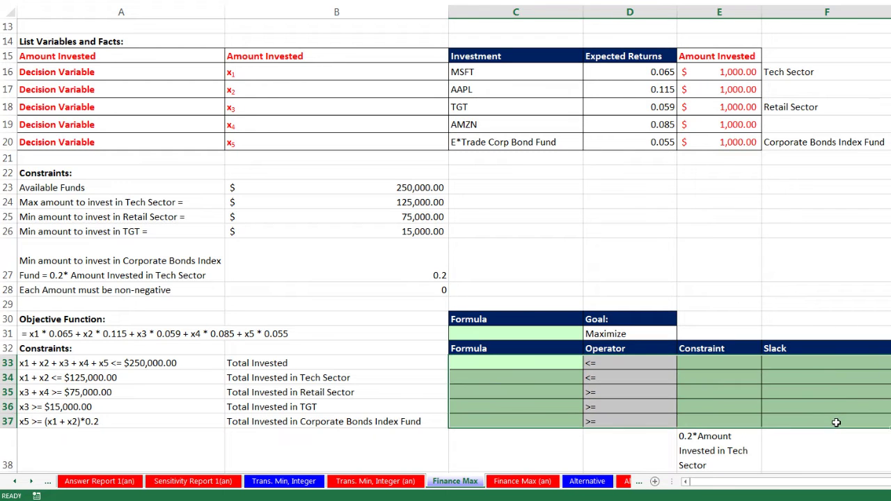
Enter the objective function in C31 as =SUMPRODUCT(D16:D20,E16:E20), multiplying expected returns by amounts invested
left_click(482, 334)
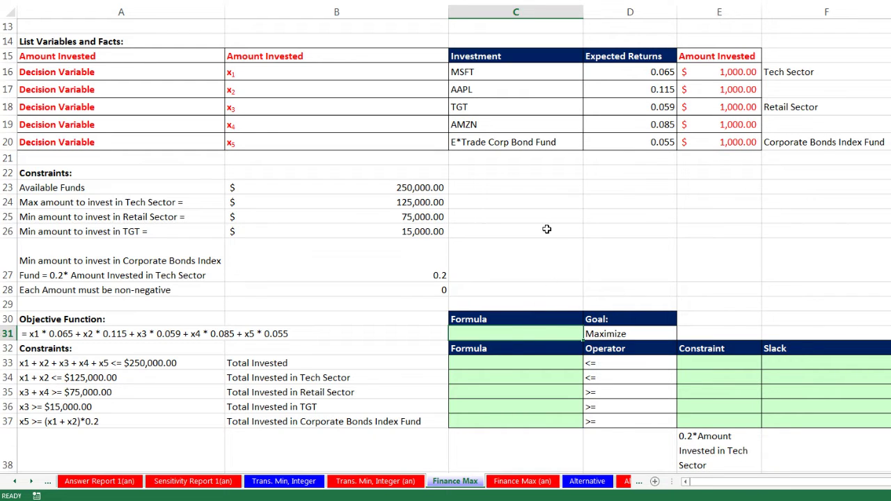
type("=sumpr")
key("Tab")
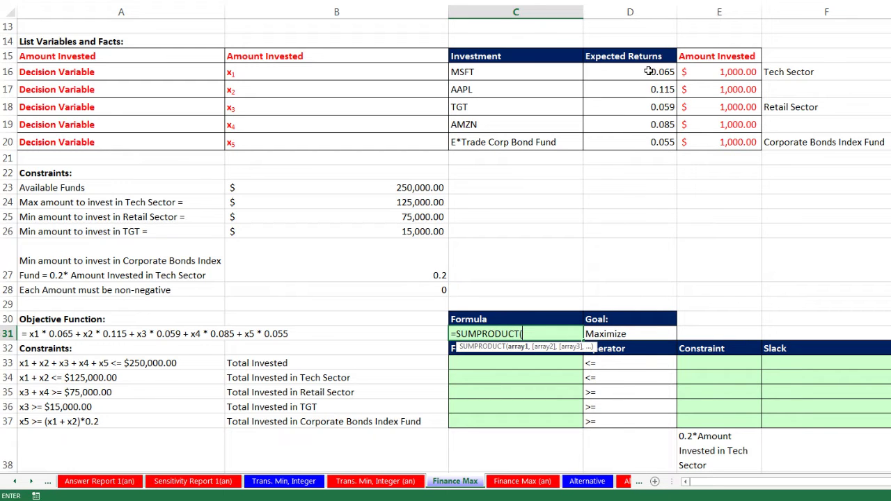
left_click_drag(644, 71, 645, 142)
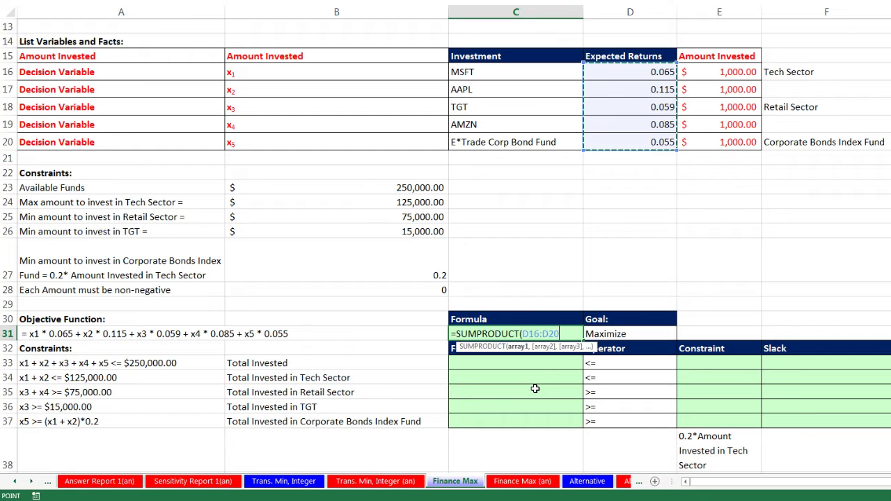
type(",")
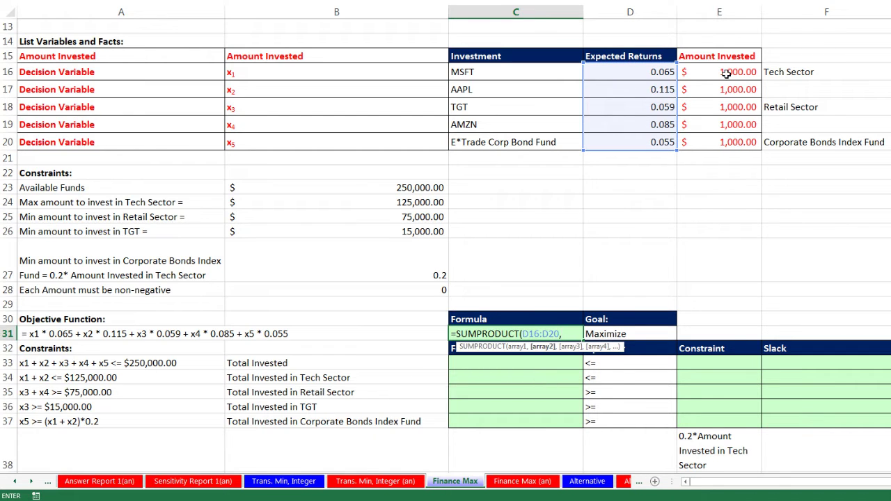
left_click_drag(726, 73, 736, 123)
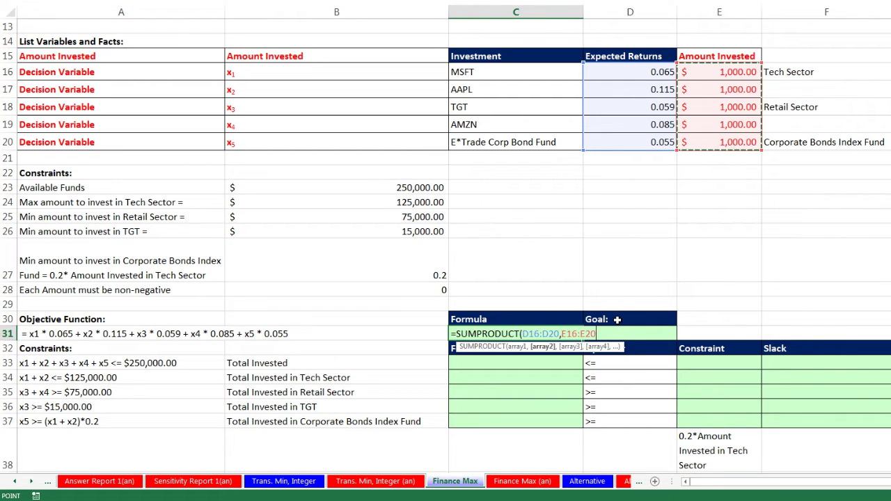
type(")")
key("ctrl+Return")
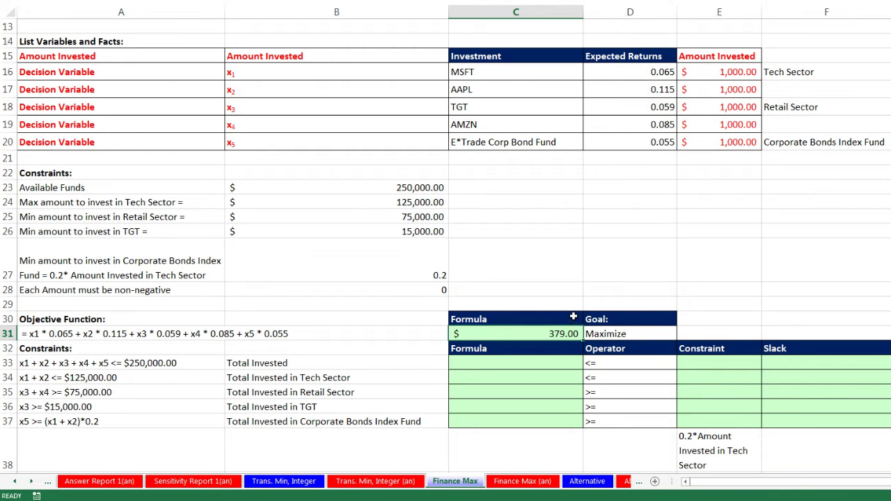
left_click(617, 334)
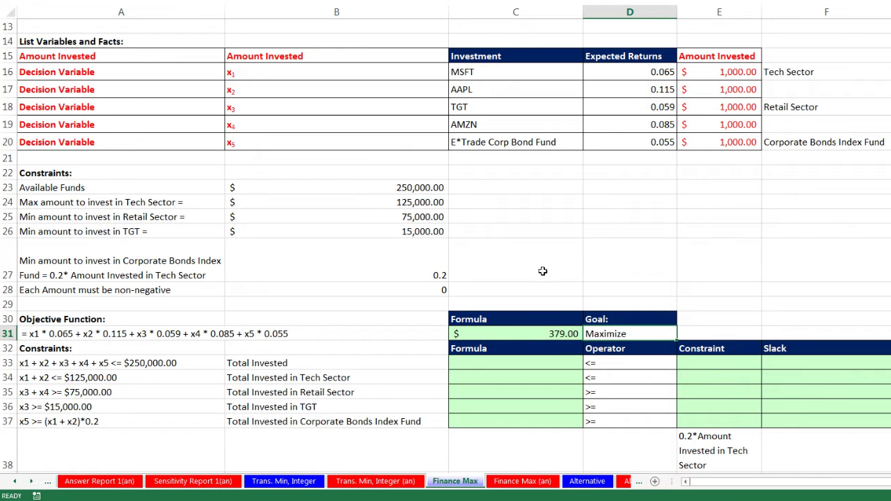
Calculate Total Invested in C33 with a SUM of the amounts invested in E16:E20
left_click(478, 361)
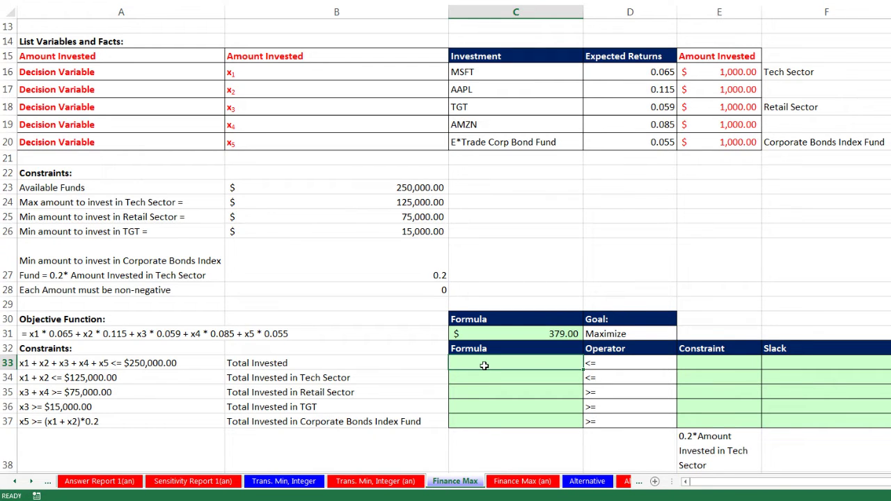
type("=SUM(")
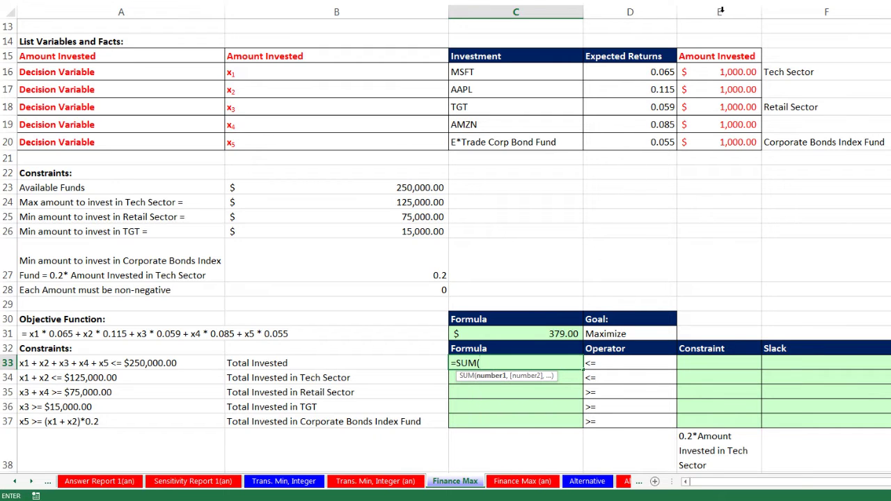
left_click_drag(721, 67, 720, 140)
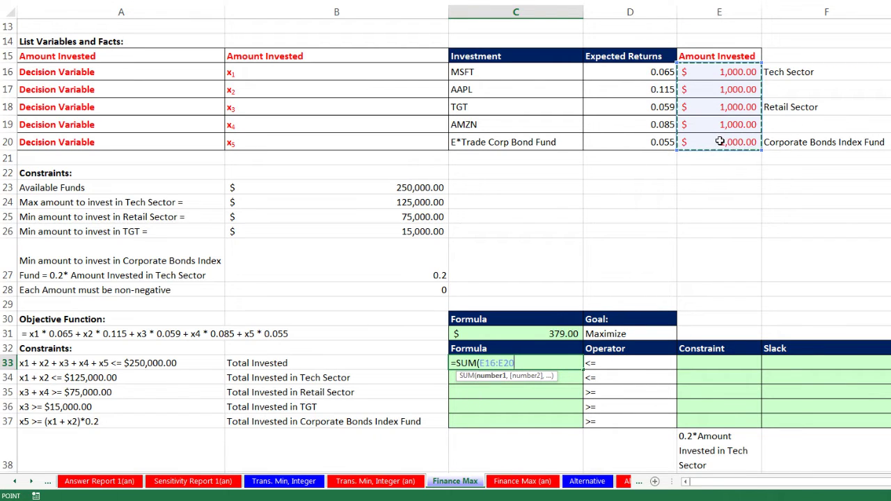
key("ctrl+Return")
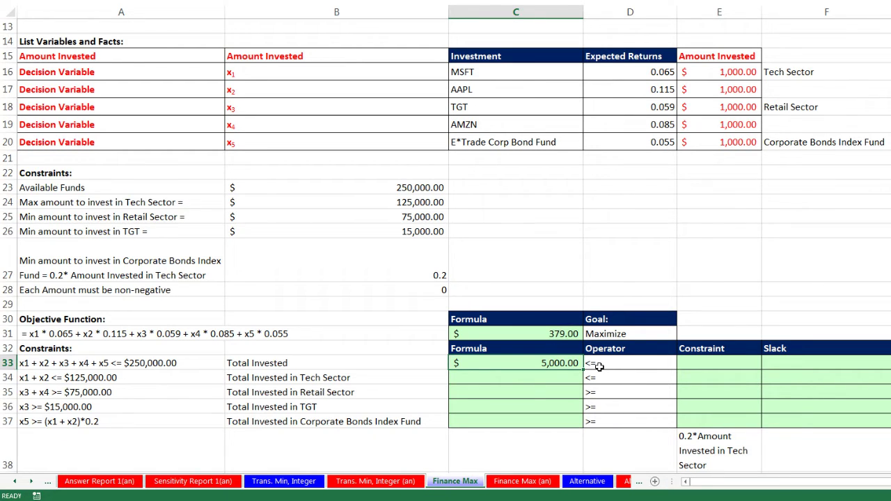
Link the Total Invested constraint in E33 to the Available Funds value with =B23
left_click(680, 363)
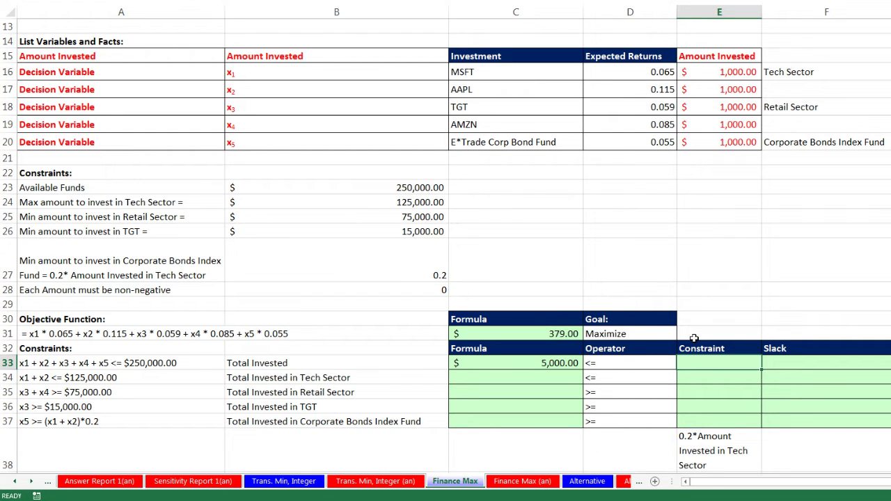
type("=")
left_click(407, 185)
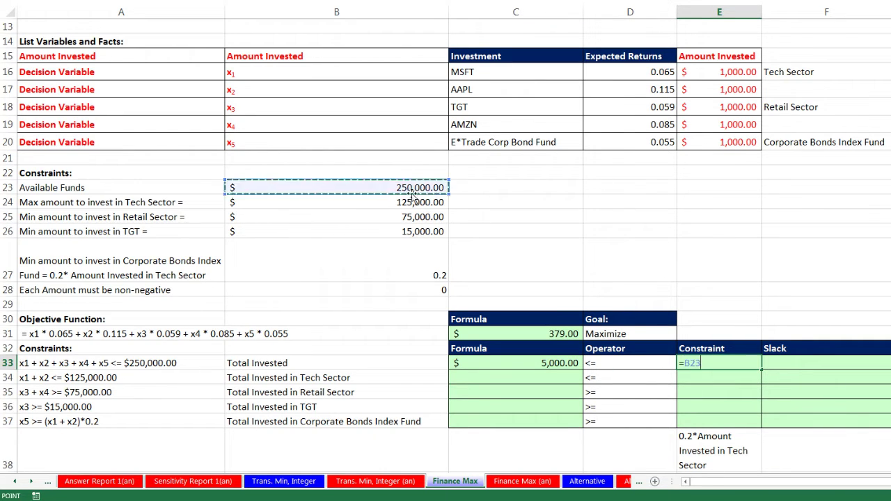
key("Return")
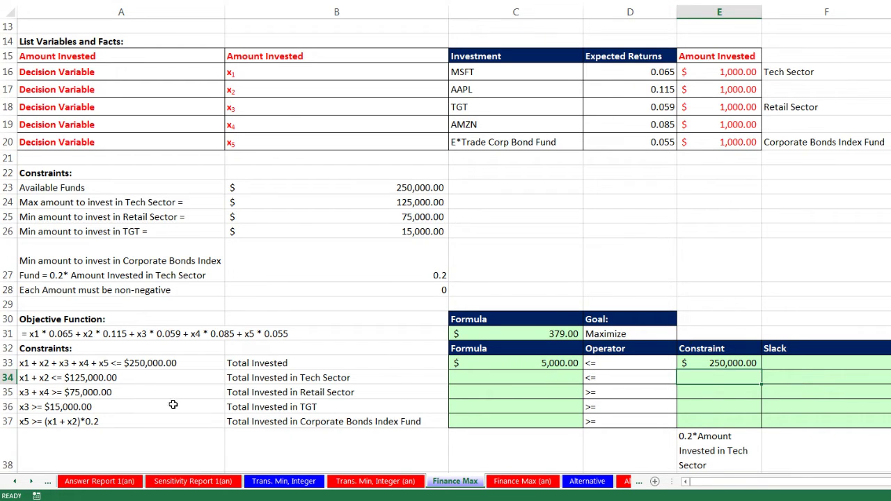
Calculate Total Invested in Tech Sector in C34 with a SUM of the amounts invested in E16:E17
left_click(521, 376)
type("=SUM(")
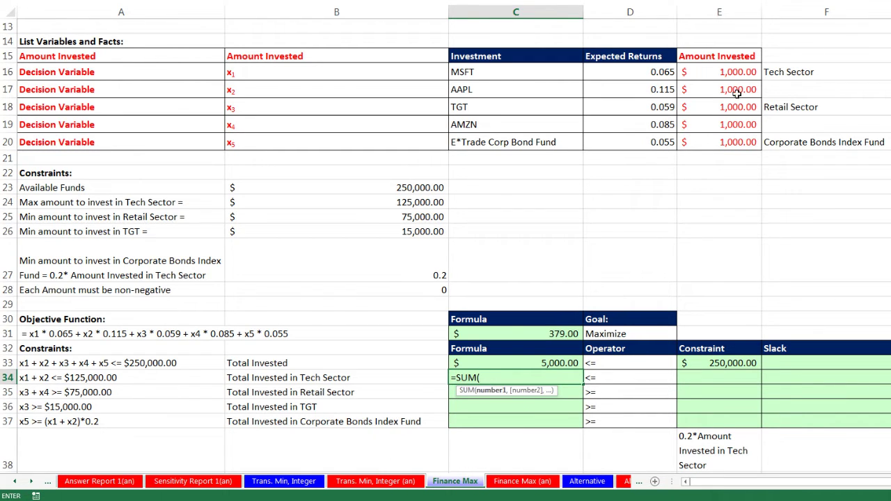
left_click_drag(727, 71, 726, 89)
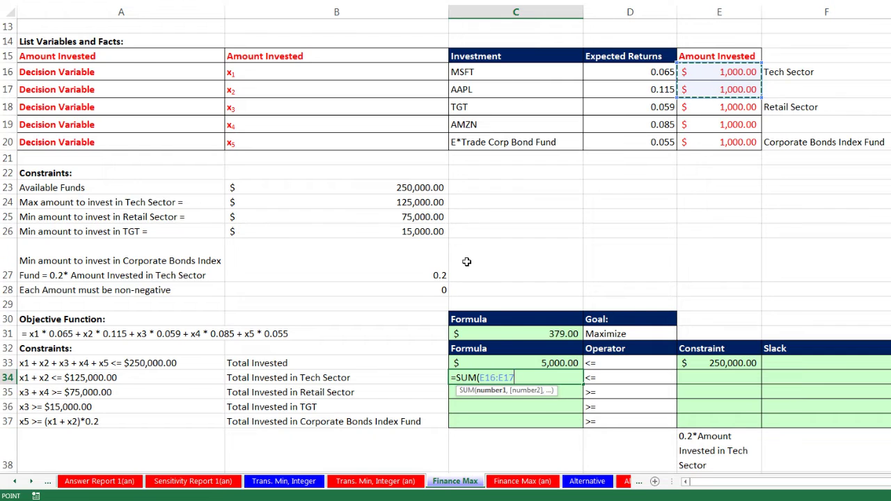
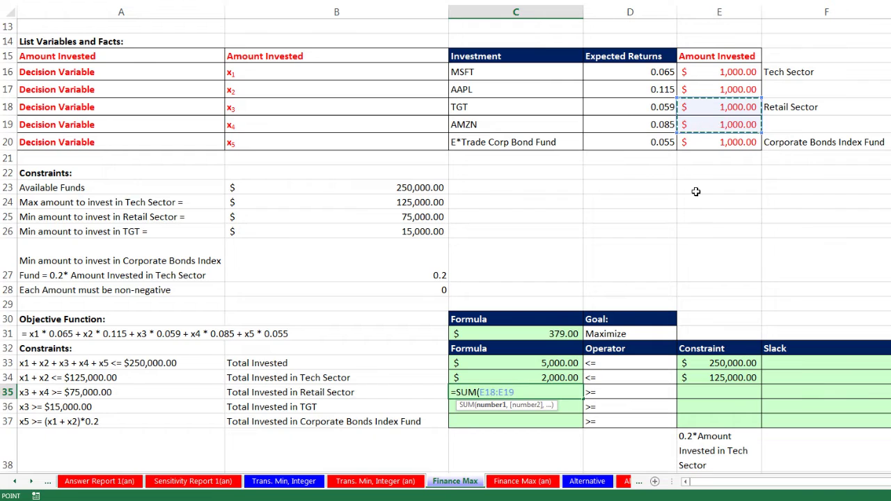
Complete the Retail Sector total in C35 as =SUM(E18:E19) and link its constraint in E35 to the retail minimum with =B25
key("Tab")
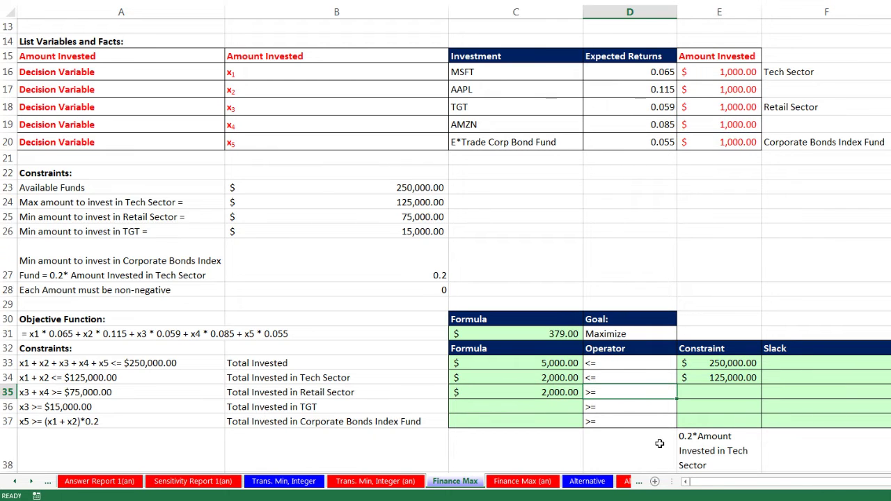
left_click(703, 394)
type("=")
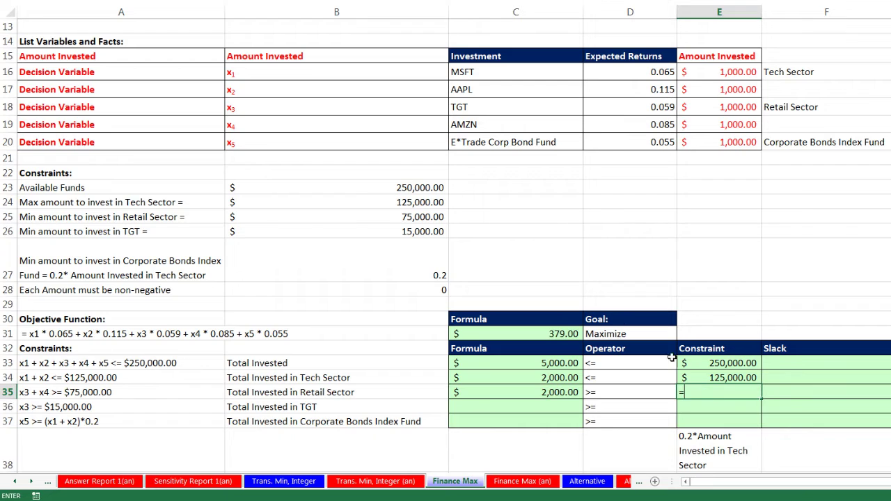
left_click(415, 218)
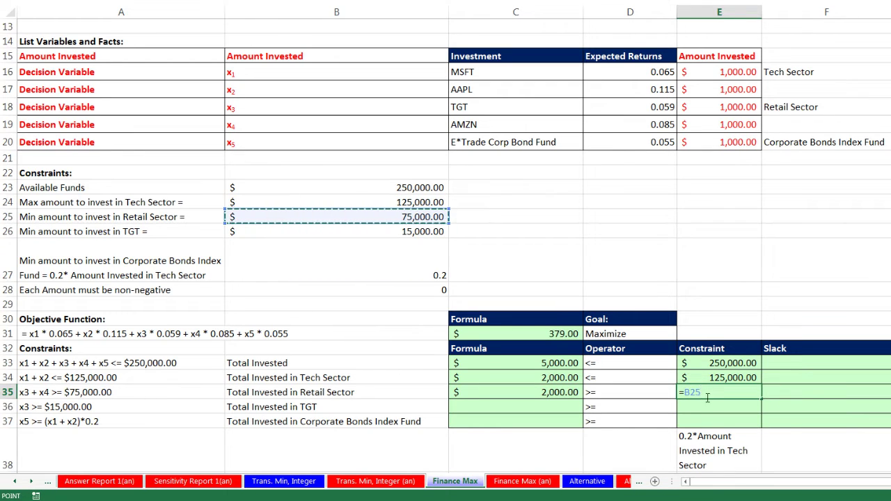
key("Return")
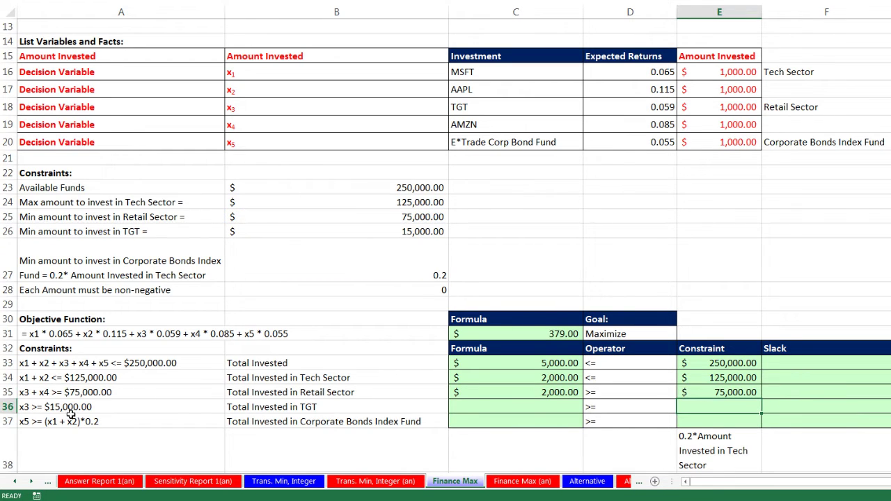
Enter =E18 in C36 for Total Invested in TGT and link its constraint in E36 to the TGT minimum with =B26
left_click(514, 407)
type("=")
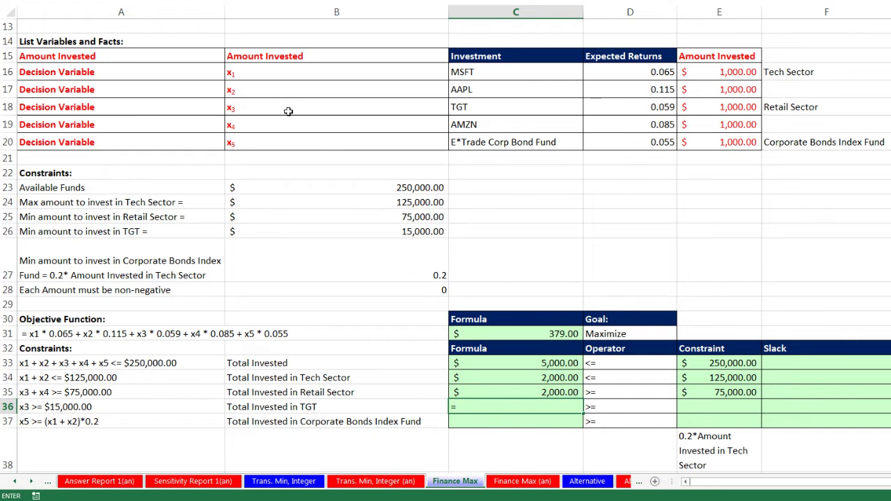
left_click(727, 106)
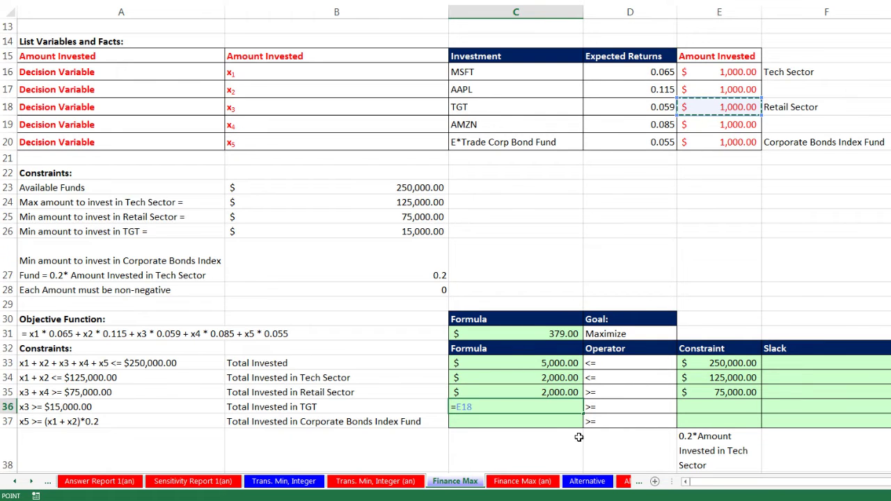
key("Return")
key("Tab")
key("Tab")
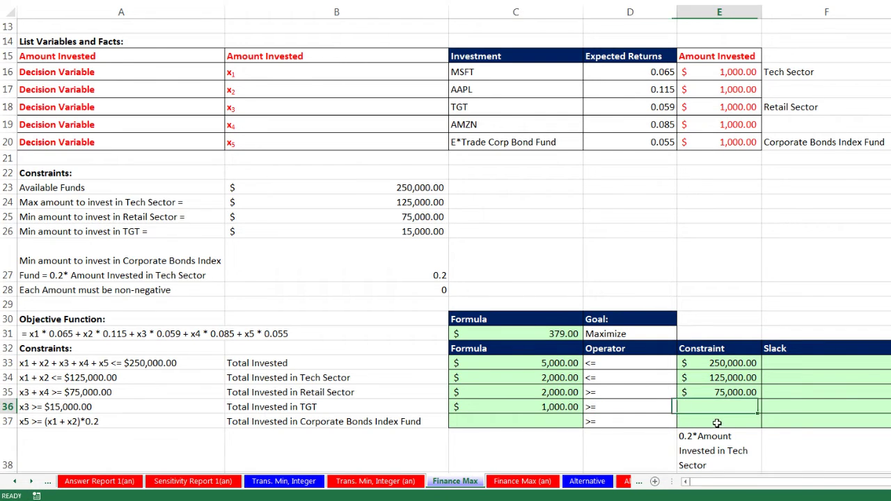
type("=")
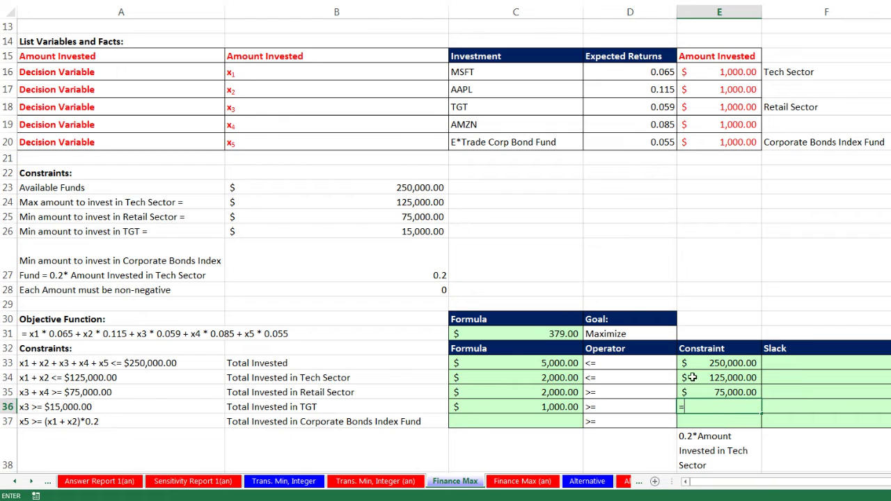
left_click(418, 234)
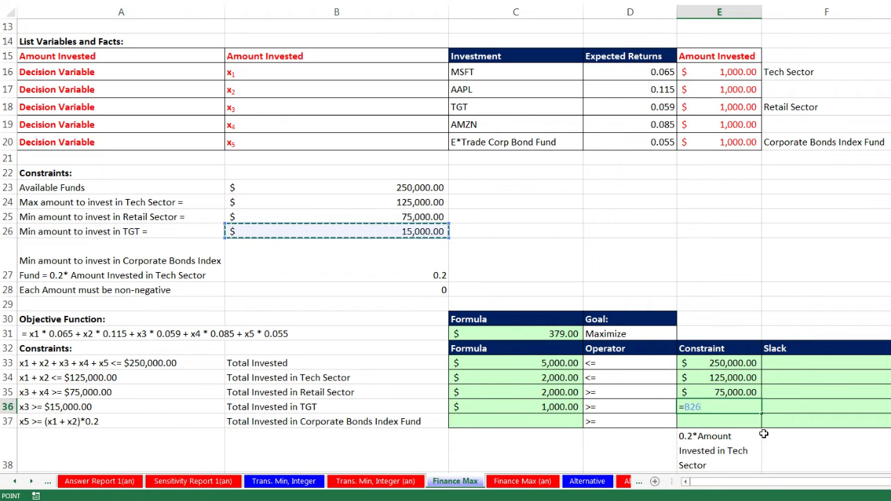
key("Return")
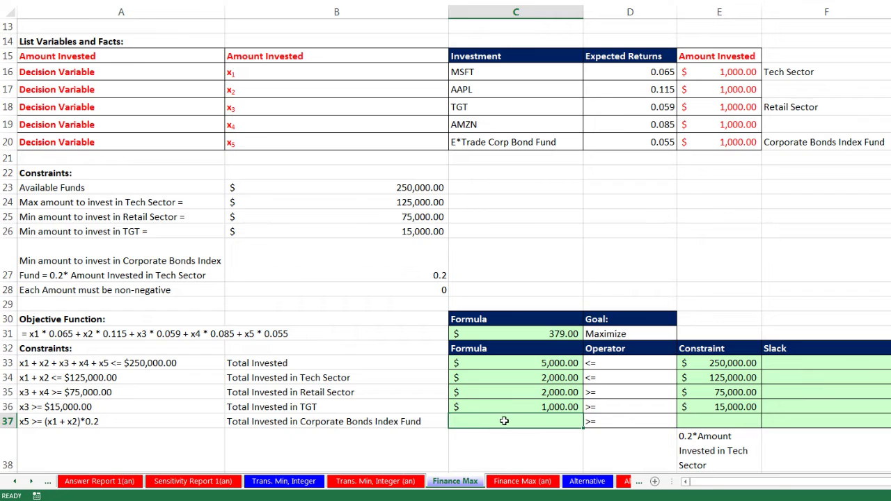
Link Total Invested in Corporate Bonds Index Fund in C37 to the bond fund's amount invested with =E20
type("=")
left_click(725, 145)
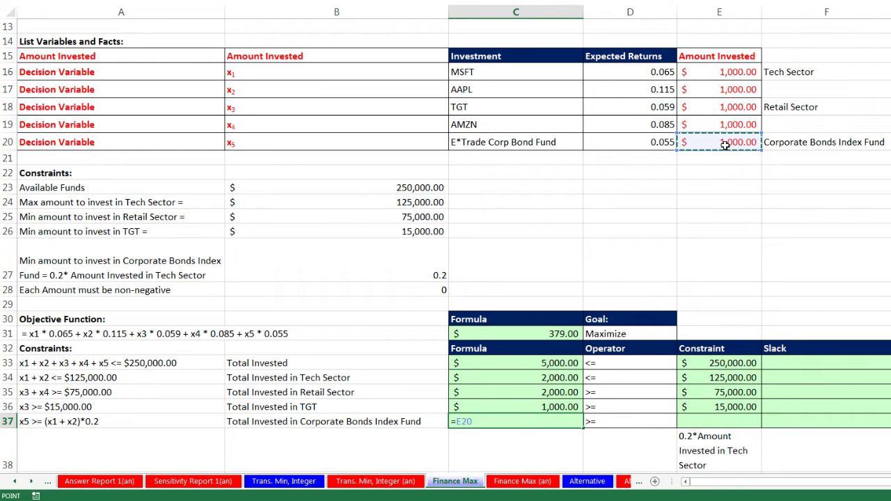
key("Tab")
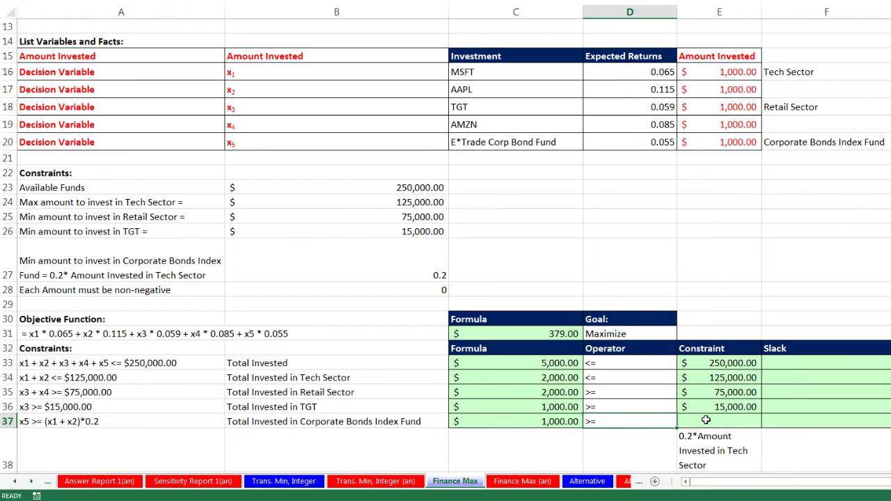
Enter the Corporate Bonds Index Fund constraint in E37 as =SUM(E16:E17)*B27, taking 0.2 of the Tech Sector investment
left_click(706, 420)
type("=SUM(")
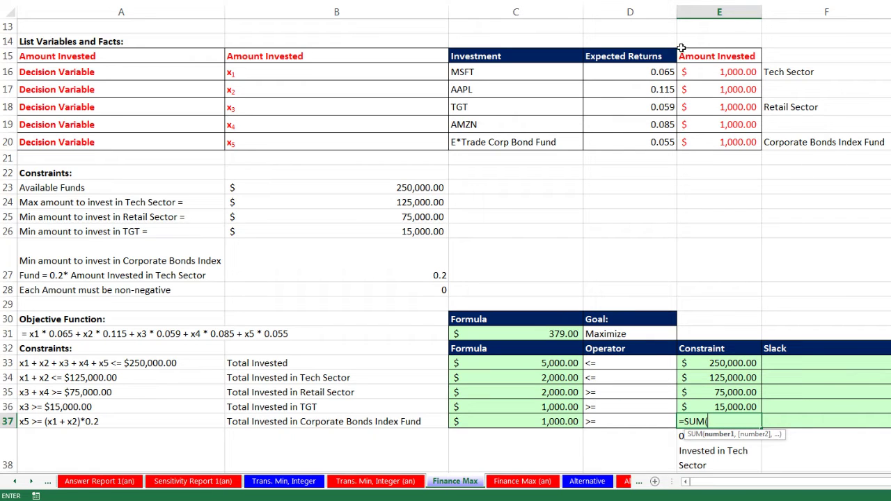
left_click_drag(702, 69, 714, 91)
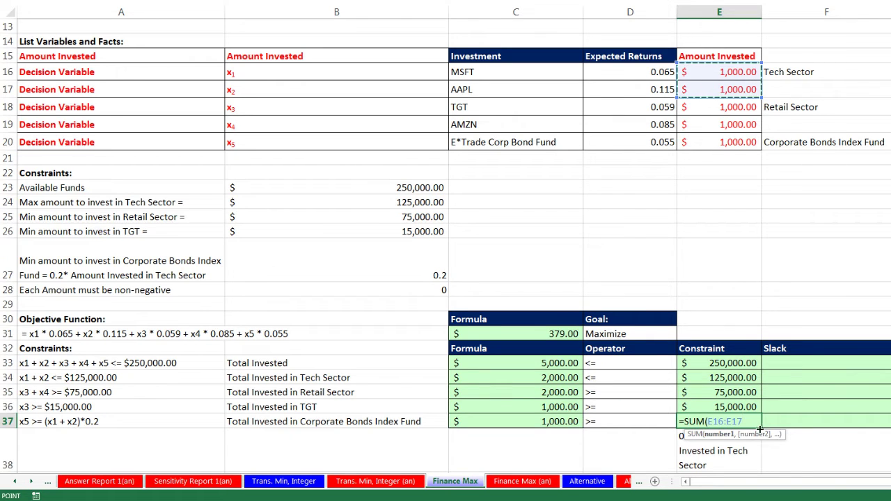
type(")*")
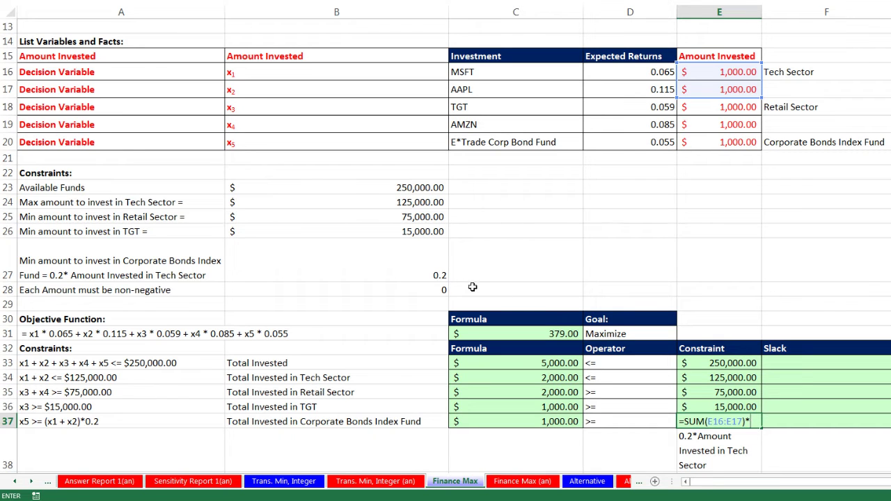
left_click(428, 264)
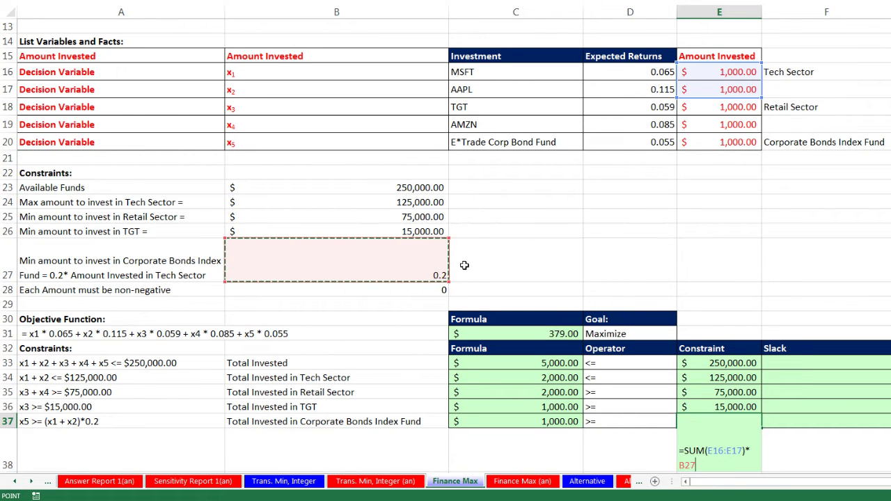
key("Return")
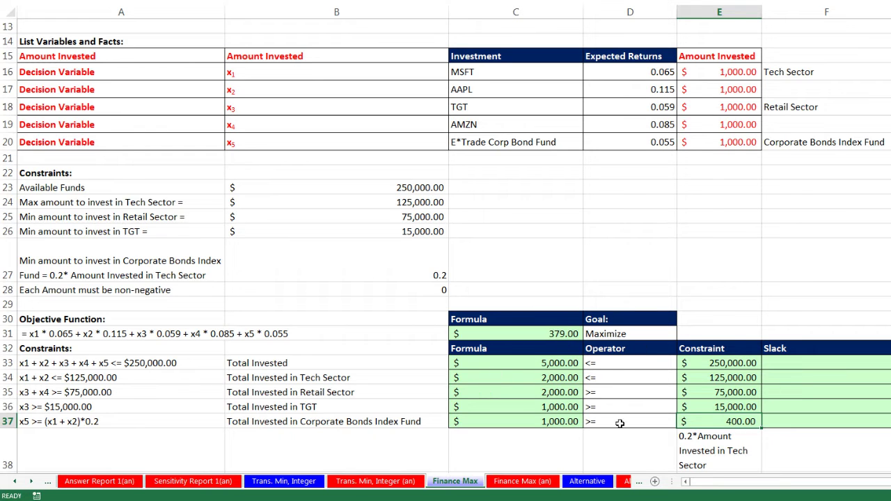
Open Solver and set C31 as the objective, with the amounts invested in E16:E20 as the changing variable cells
left_click(561, 335)
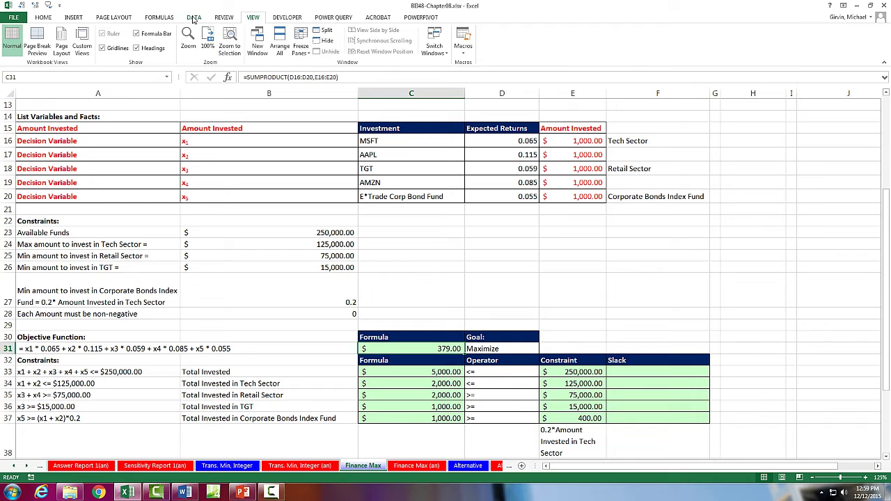
left_click(193, 18)
left_click(616, 44)
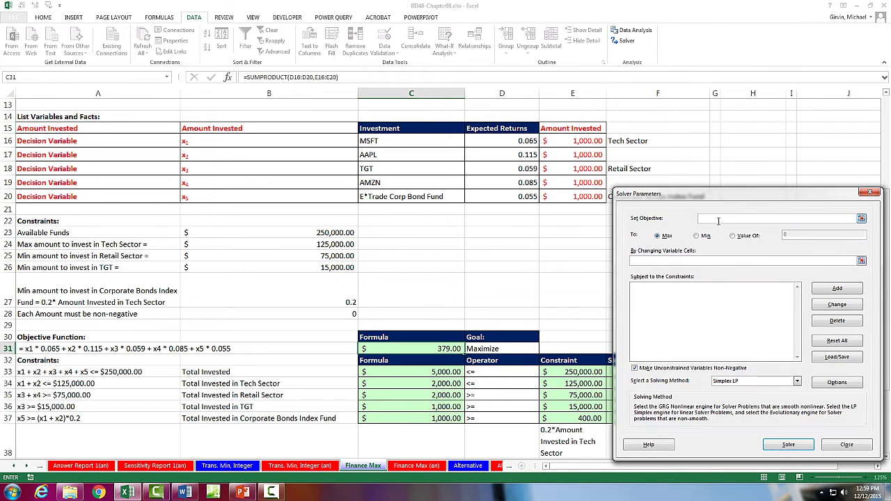
left_click(444, 349)
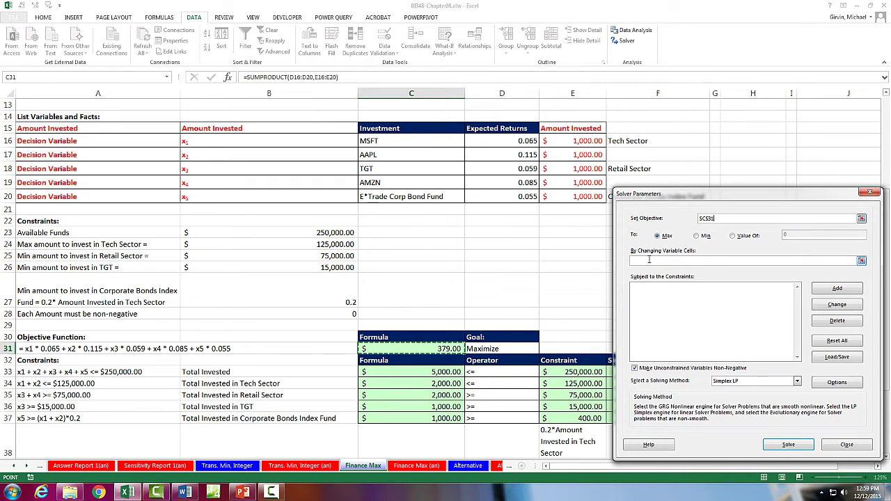
left_click(646, 261)
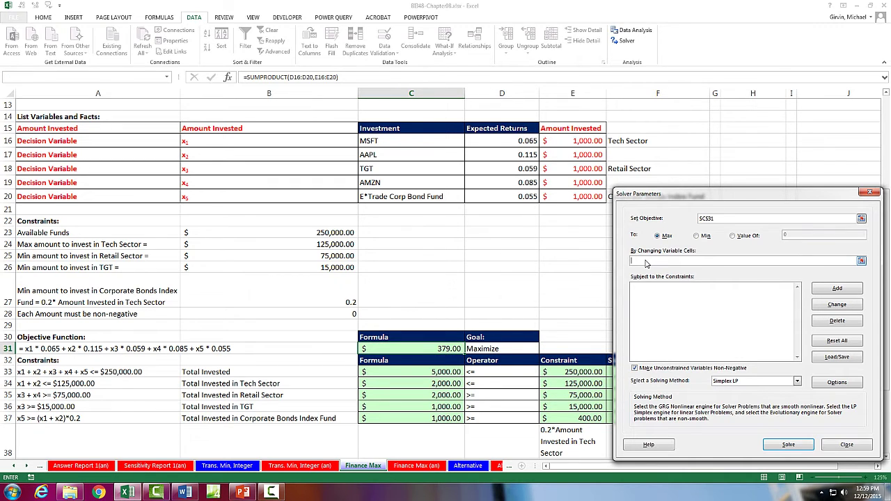
left_click_drag(576, 141, 577, 200)
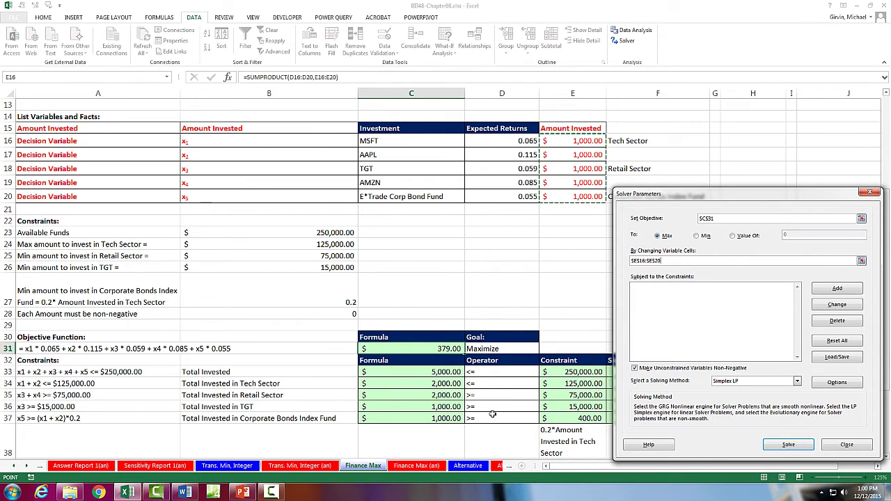
Add the Solver constraint that Total Invested in C33 is <= the available funds limit in E33
left_click(838, 289)
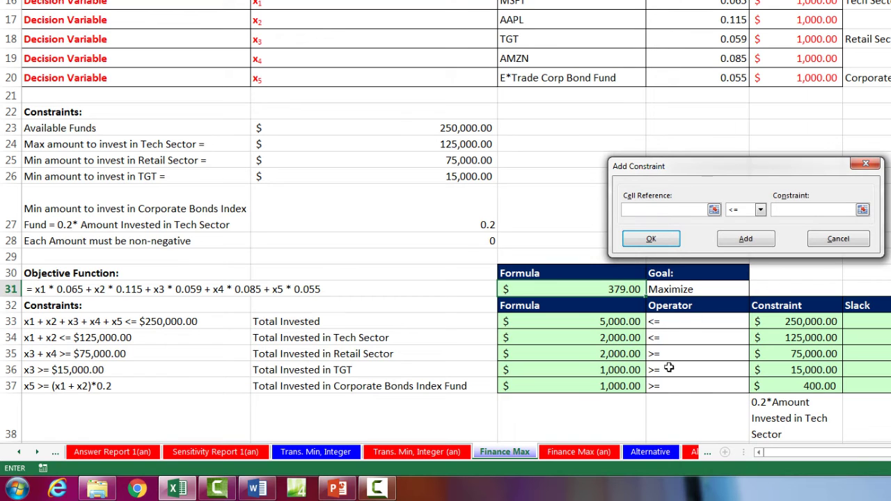
left_click(627, 322)
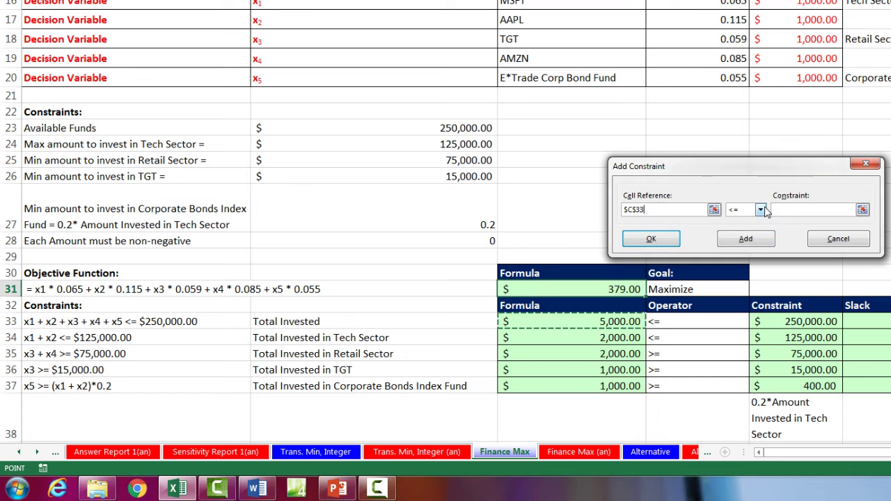
left_click(808, 210)
left_click(785, 318)
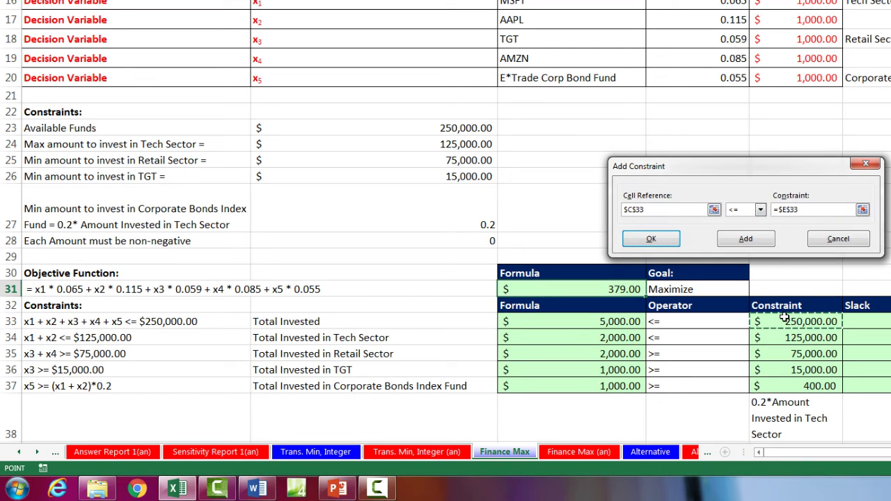
left_click(749, 244)
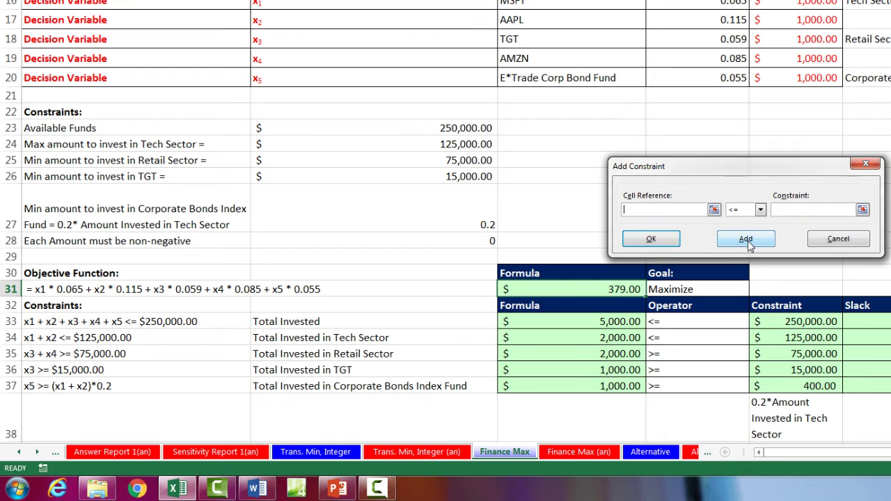
Add the Solver constraint that the Tech Sector total in C34 is <= the limit in E34
left_click(622, 339)
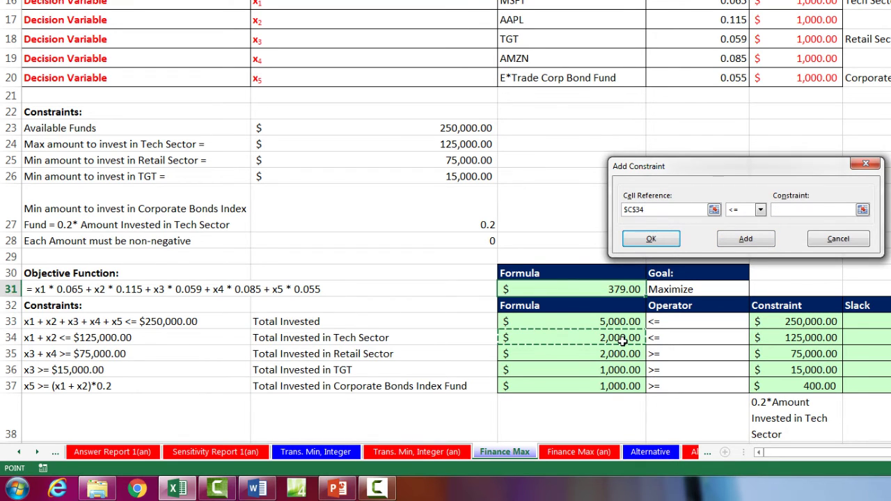
left_click(785, 215)
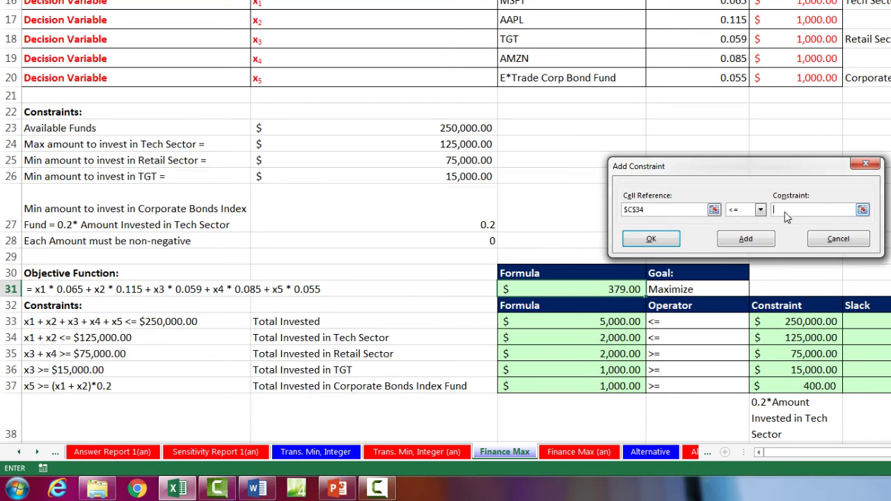
left_click(780, 338)
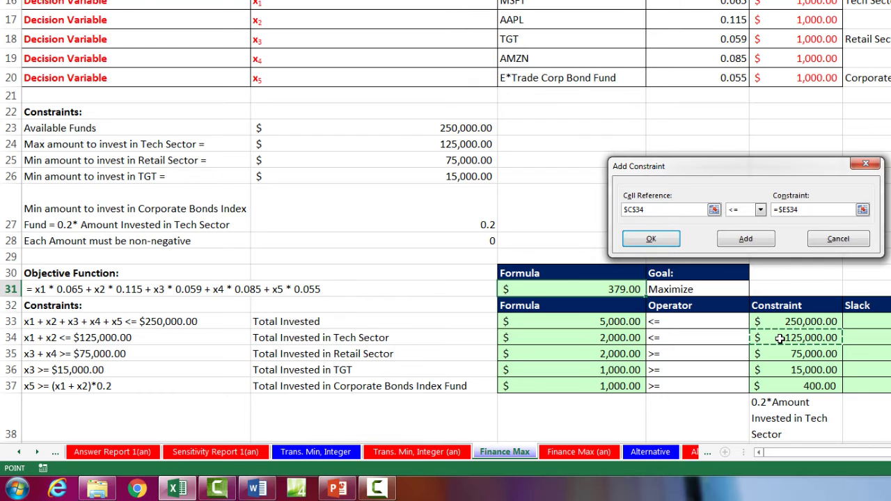
left_click(745, 240)
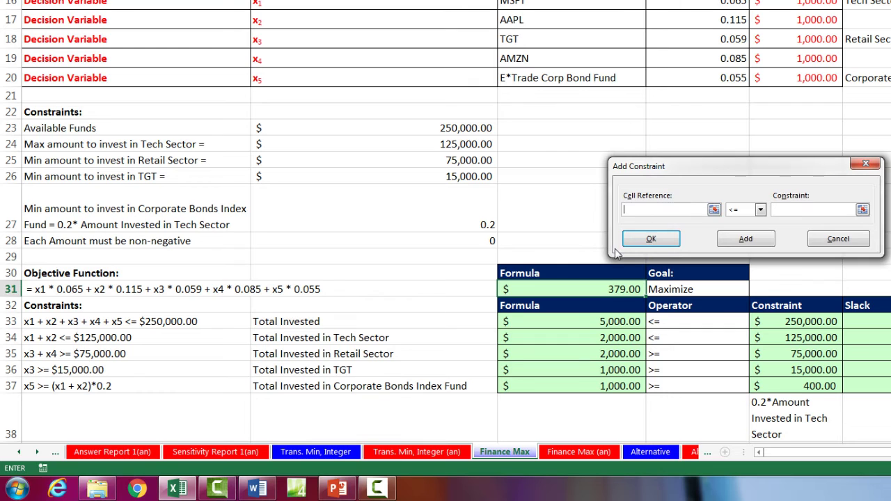
Add the Solver constraint that the Retail Sector total in C35 is >= the minimum in E35
left_click(616, 355)
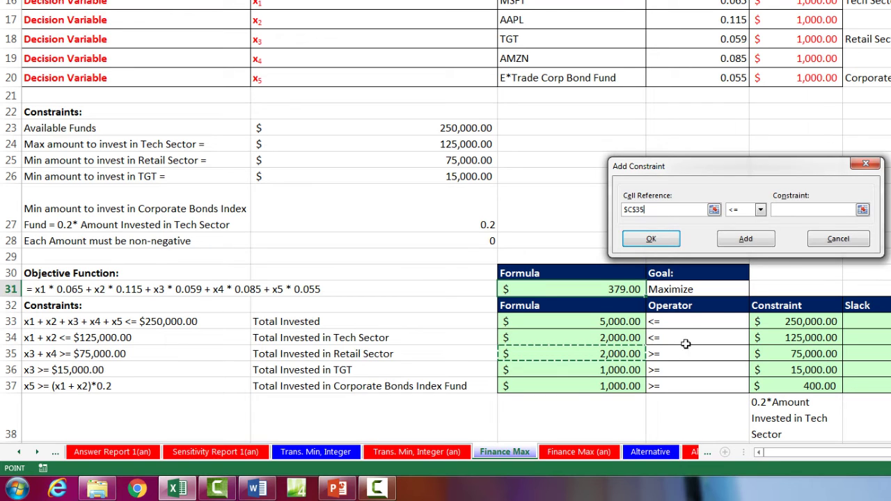
left_click(760, 210)
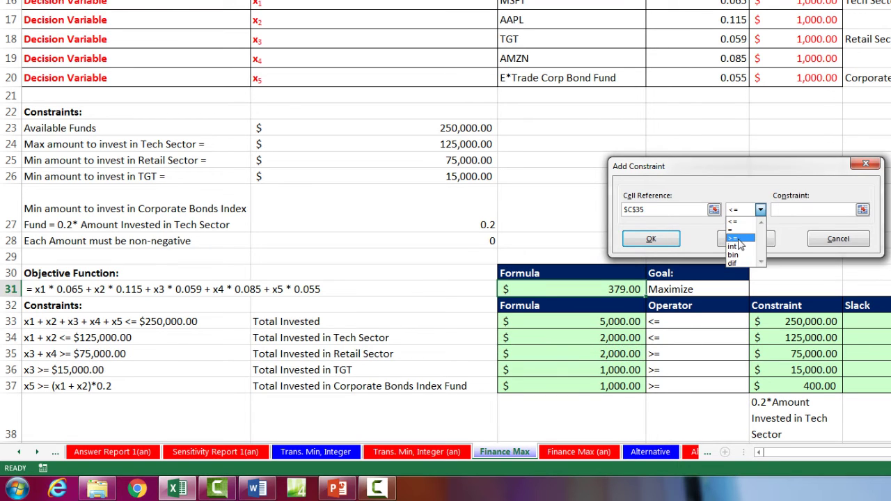
left_click(739, 239)
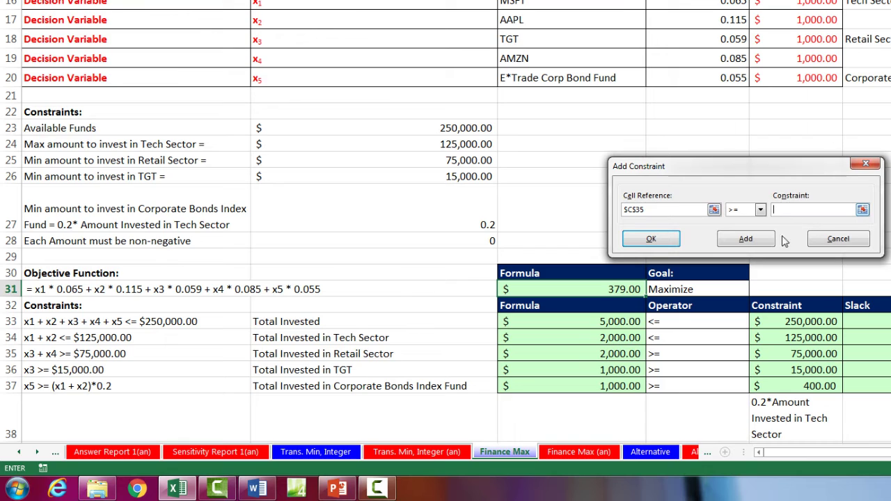
left_click(781, 347)
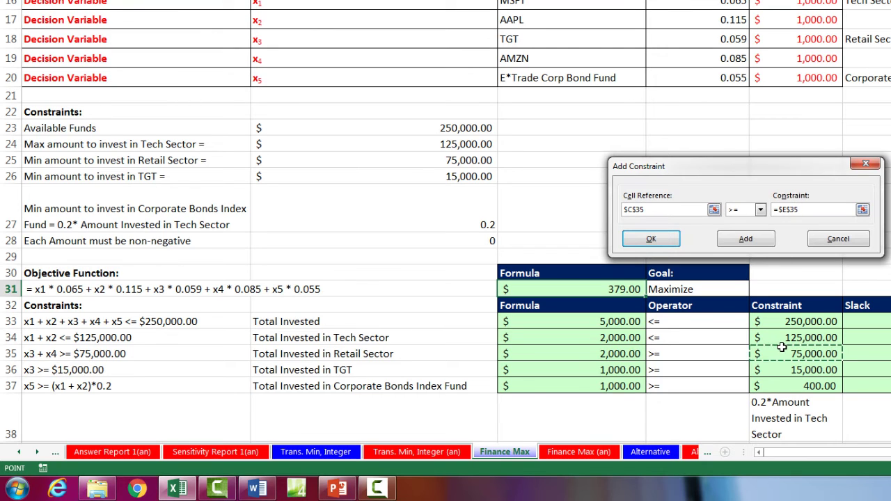
left_click(756, 242)
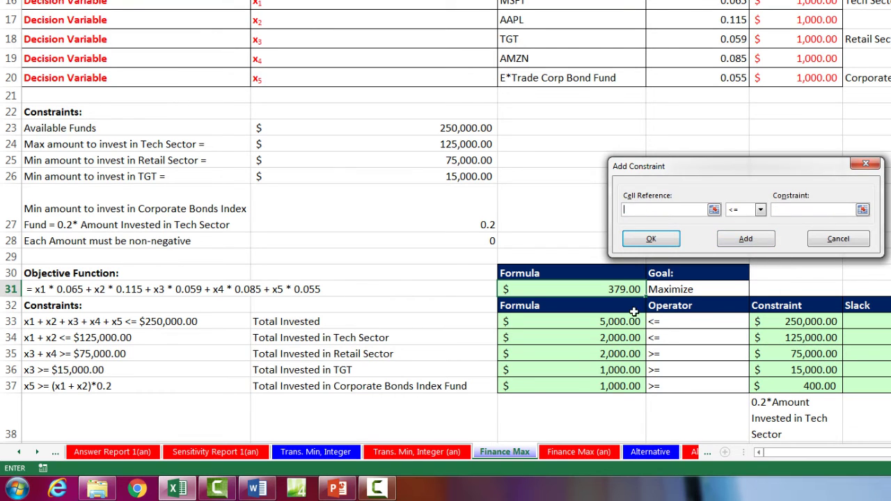
Add the Solver constraint that the amount invested in TGT in C36 is >= the minimum in E36
left_click(618, 369)
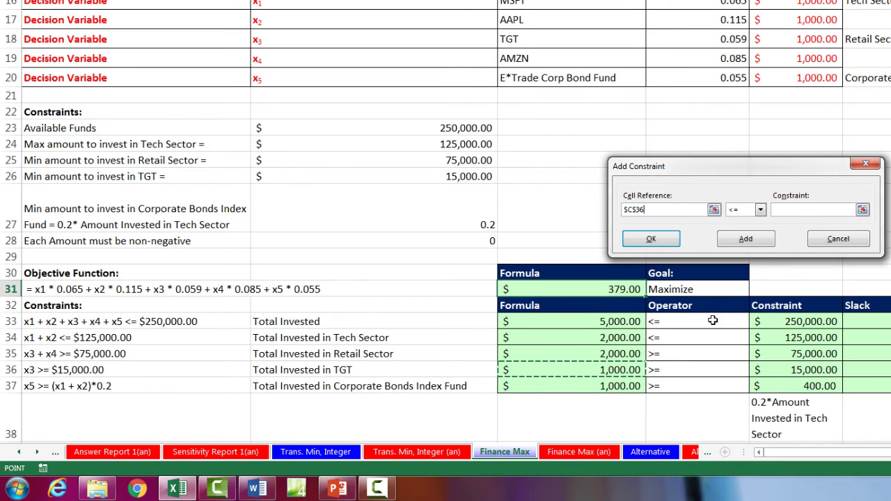
left_click(745, 210)
left_click(740, 228)
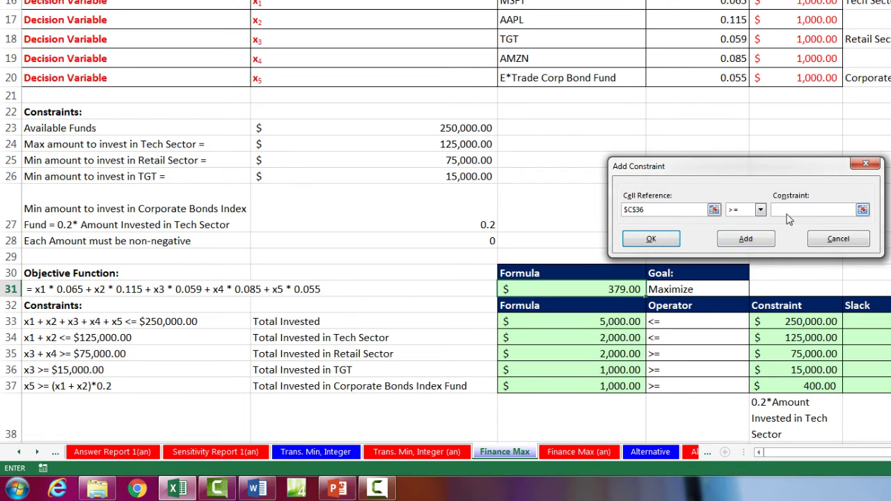
left_click(782, 367)
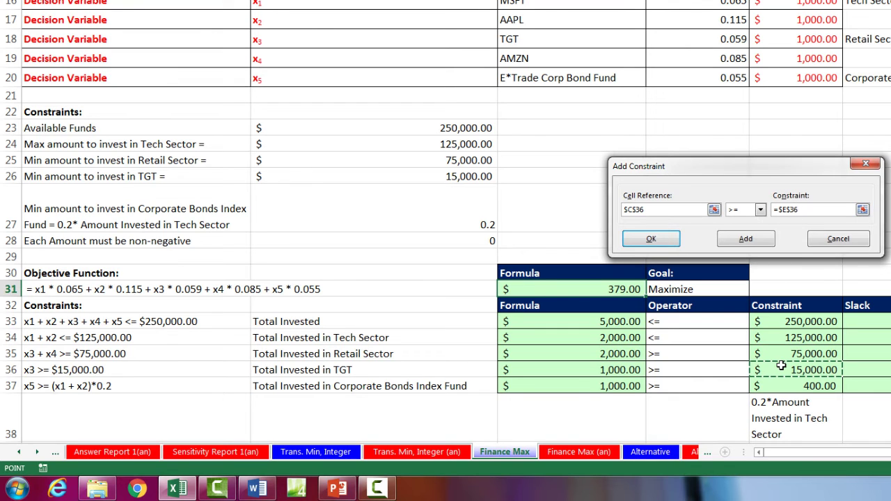
left_click(757, 243)
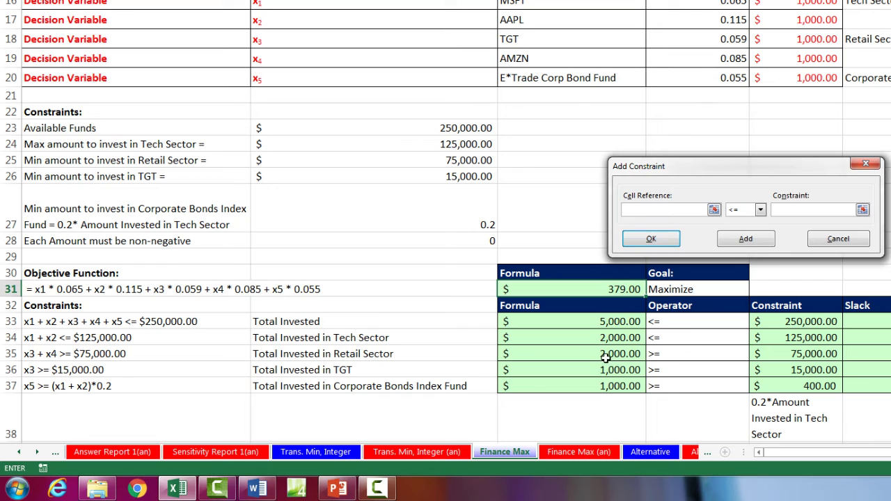
Add the Solver constraint that the Corporate Bonds Index Fund total in C37 is >= E37, and finish adding constraints
left_click(601, 385)
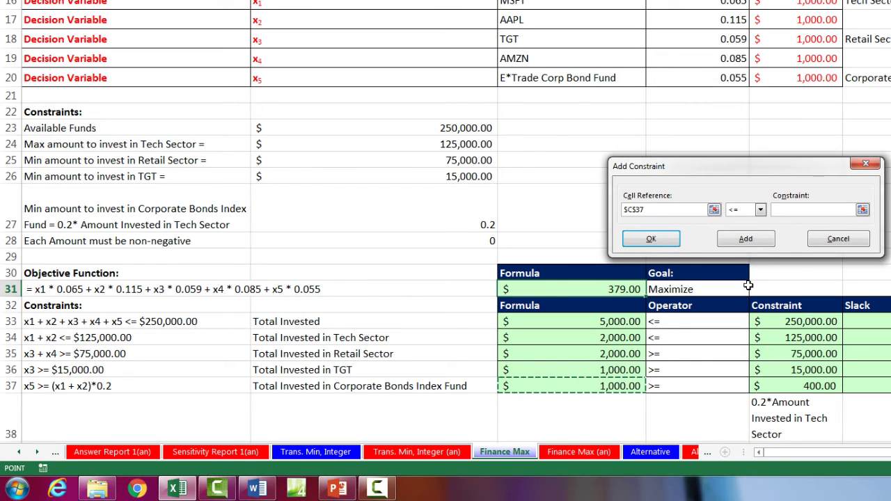
left_click(761, 210)
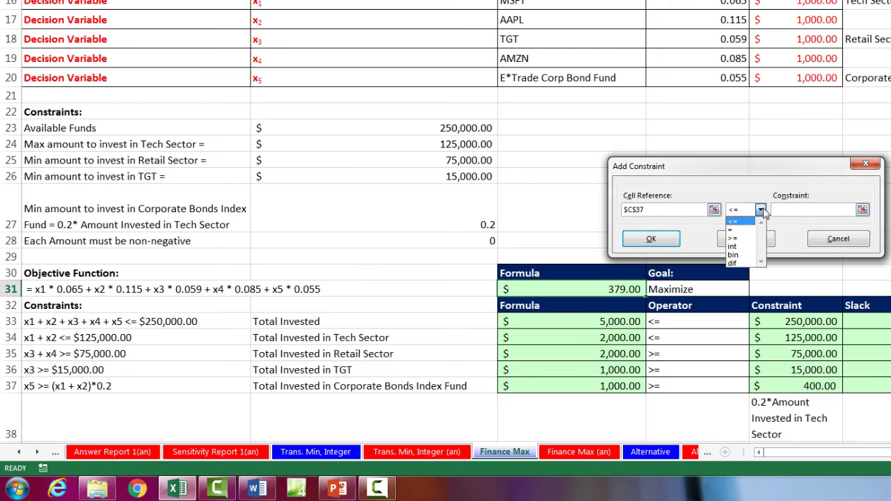
left_click(740, 239)
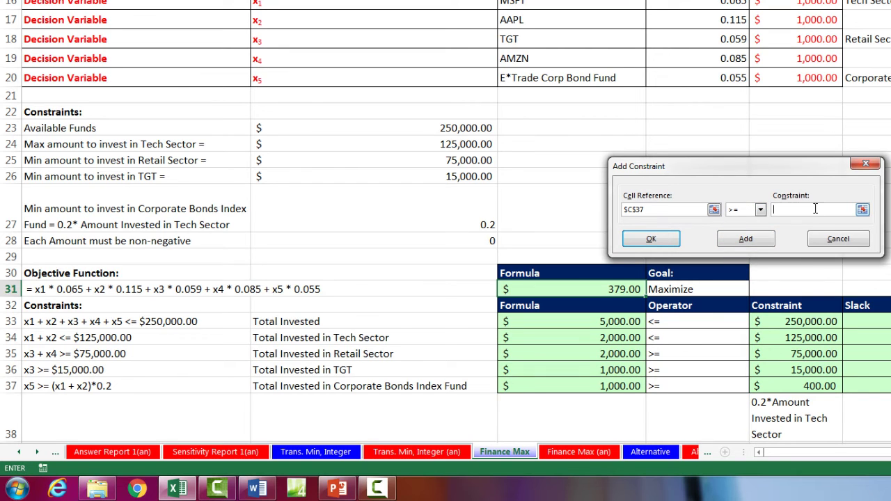
left_click(802, 386)
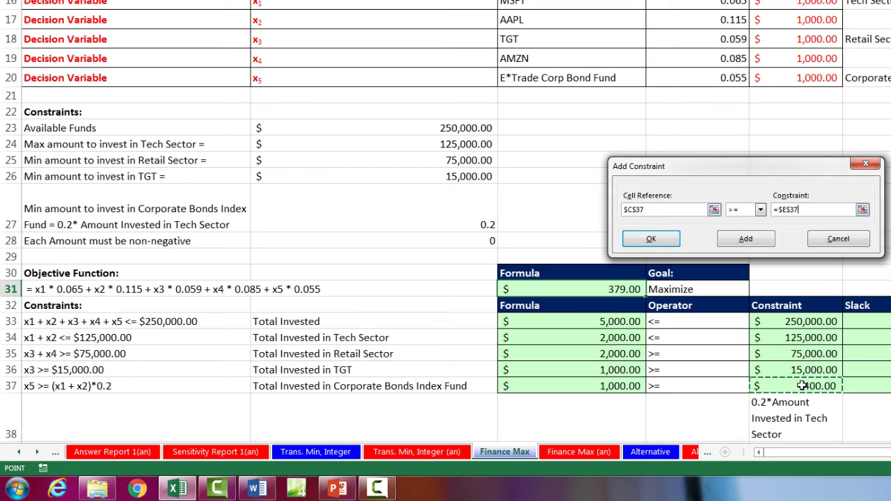
left_click(746, 240)
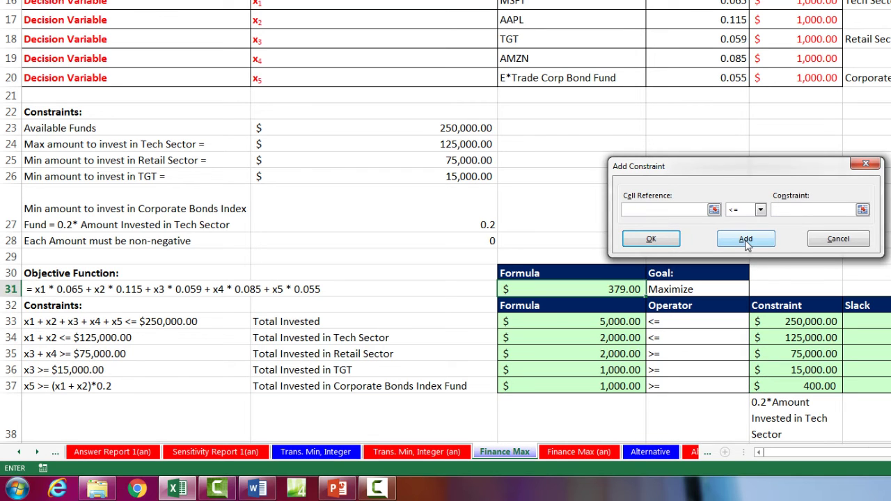
left_click(838, 239)
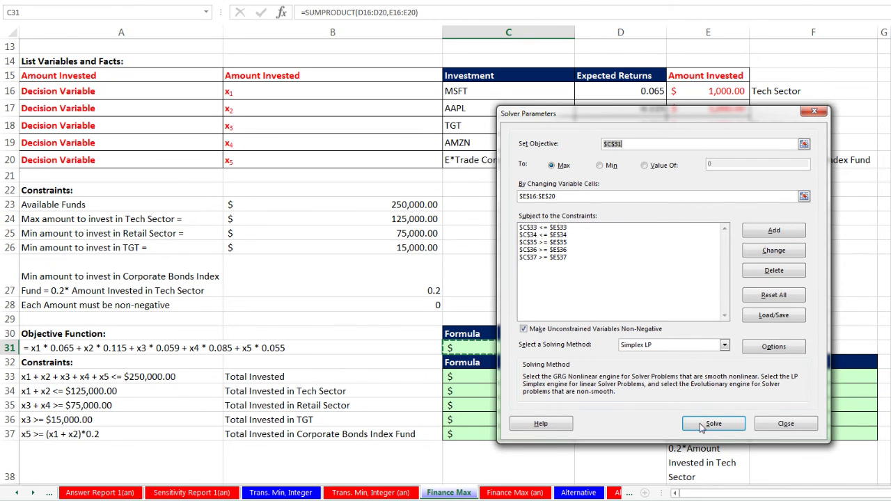
Solve the maximization model with the Simplex LP method and keep the Solver solution
left_click(727, 427)
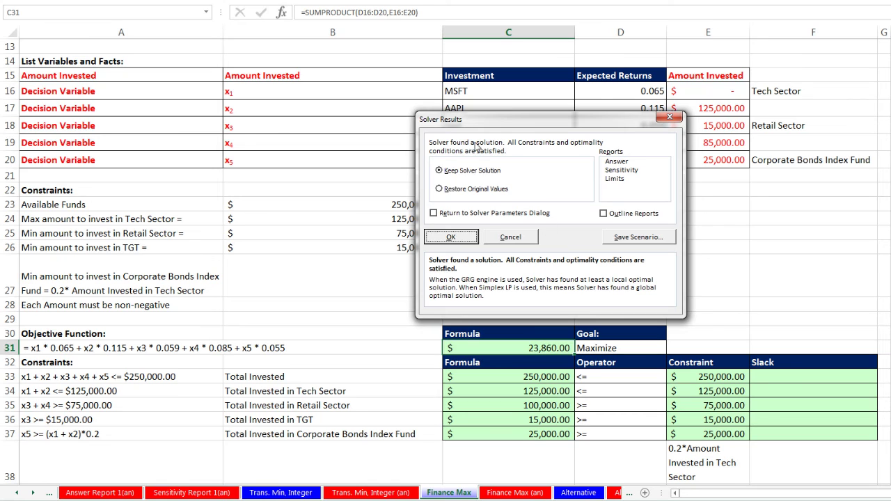
left_click(451, 237)
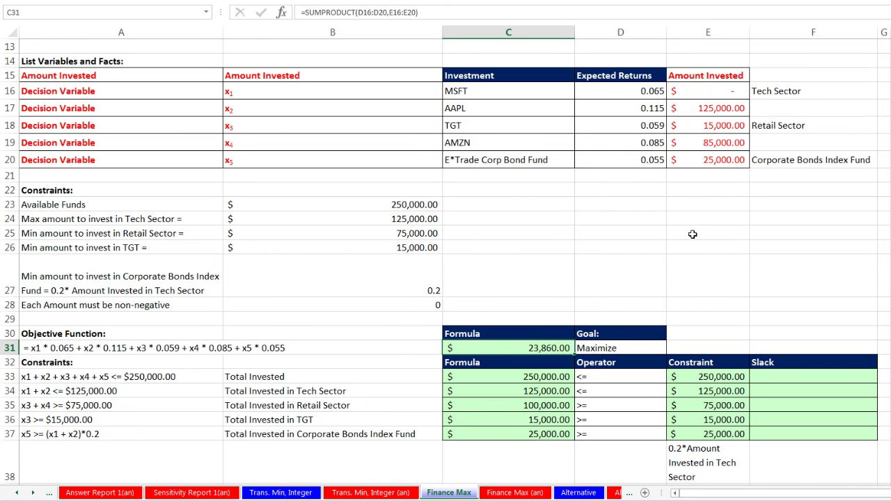
Examine the solved amounts invested in E16:E20 and the maximized portfolio return in C31
left_click(737, 90)
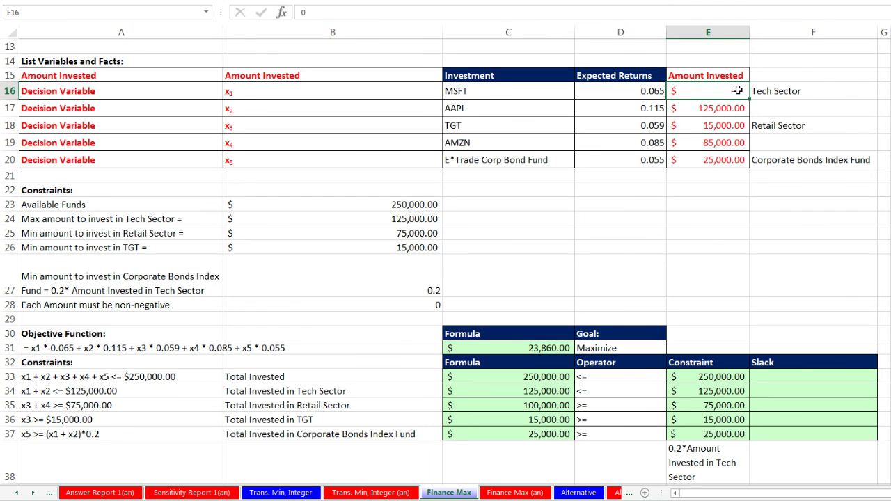
left_click(735, 106)
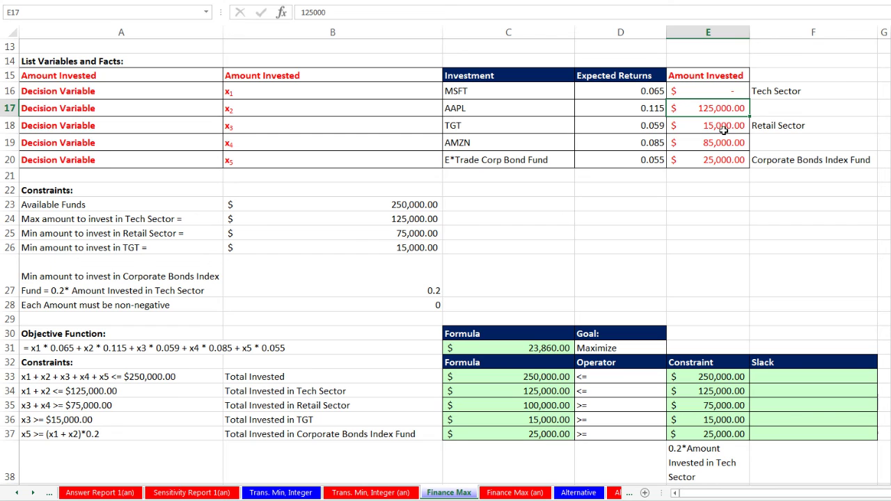
left_click(721, 131)
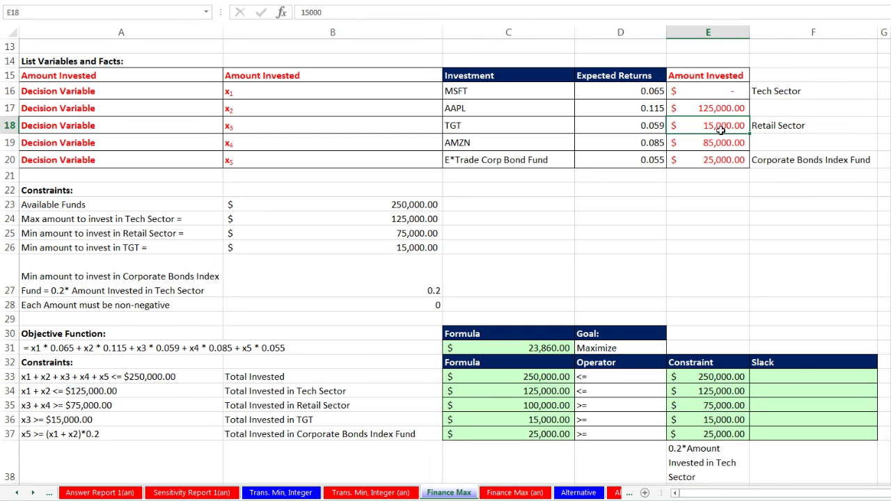
left_click(725, 148)
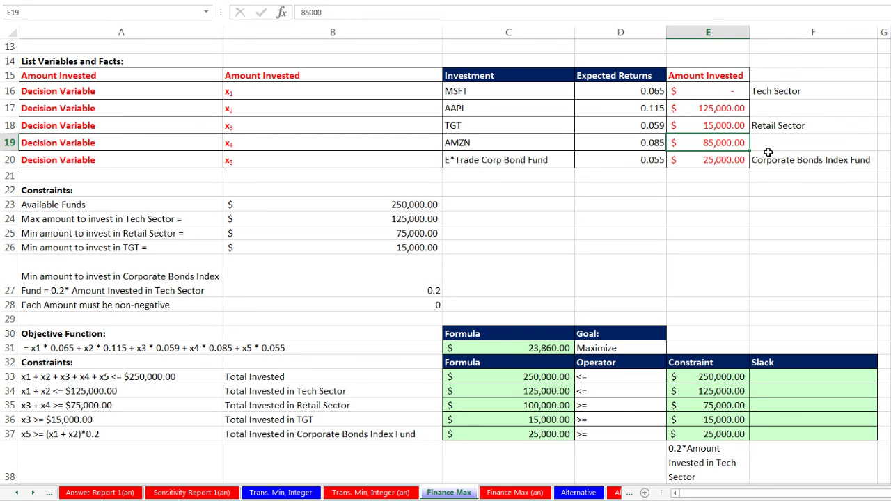
left_click(732, 161)
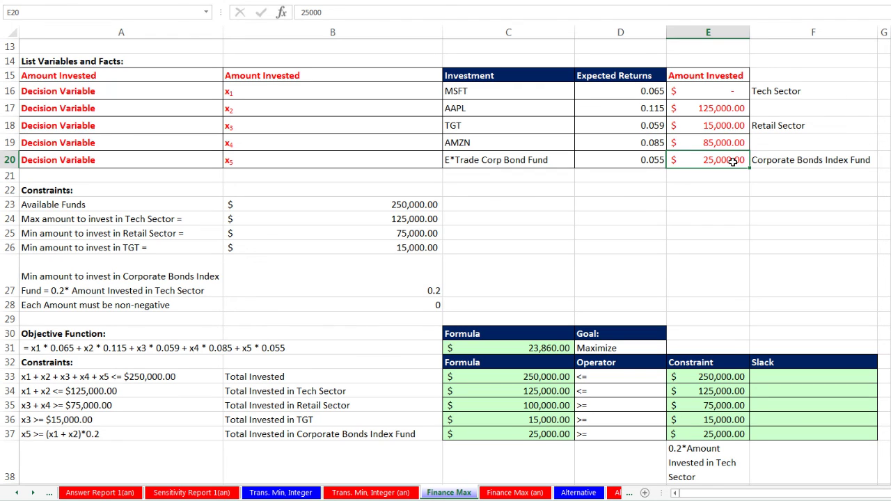
scroll(732, 161, "down", 3, "ctrl")
scroll(651, 171, "up", 3)
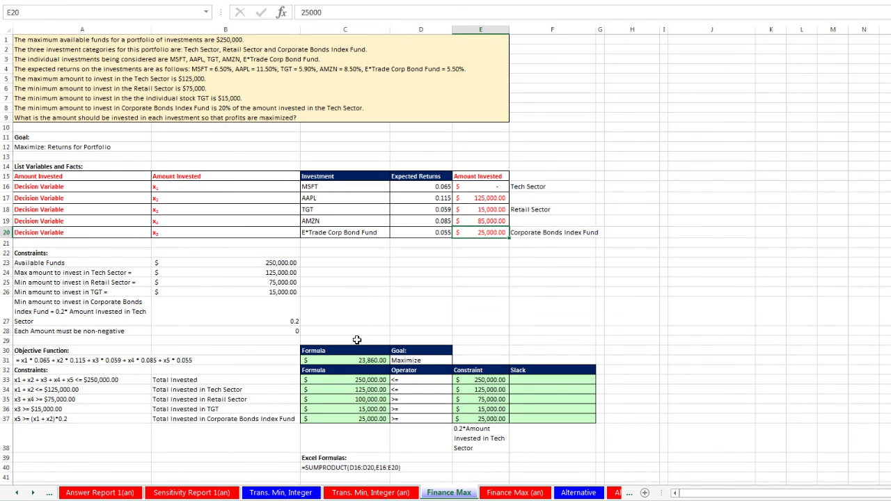
left_click(351, 360)
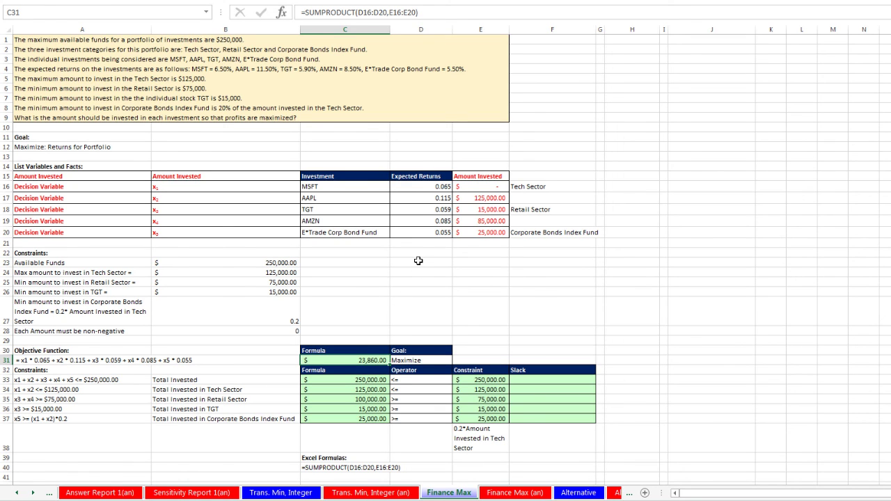
Browse the workbook's worksheets that follow Finance Max
left_click(32, 493)
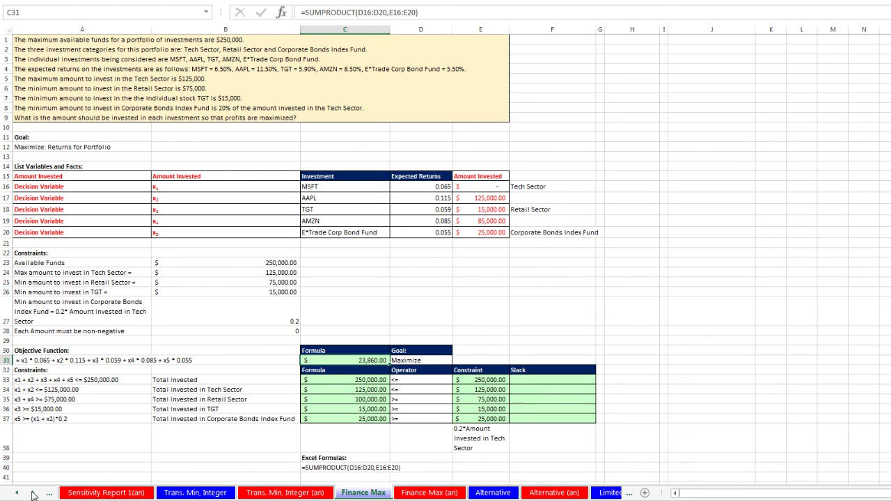
left_click(33, 493)
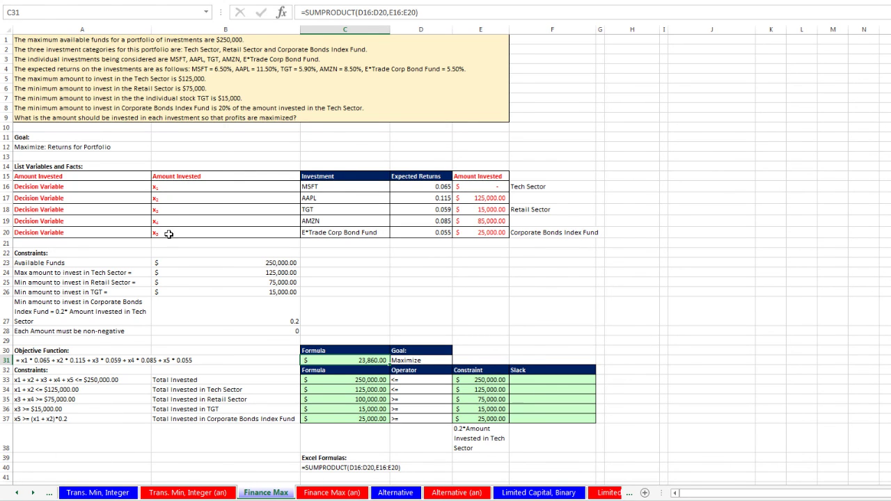